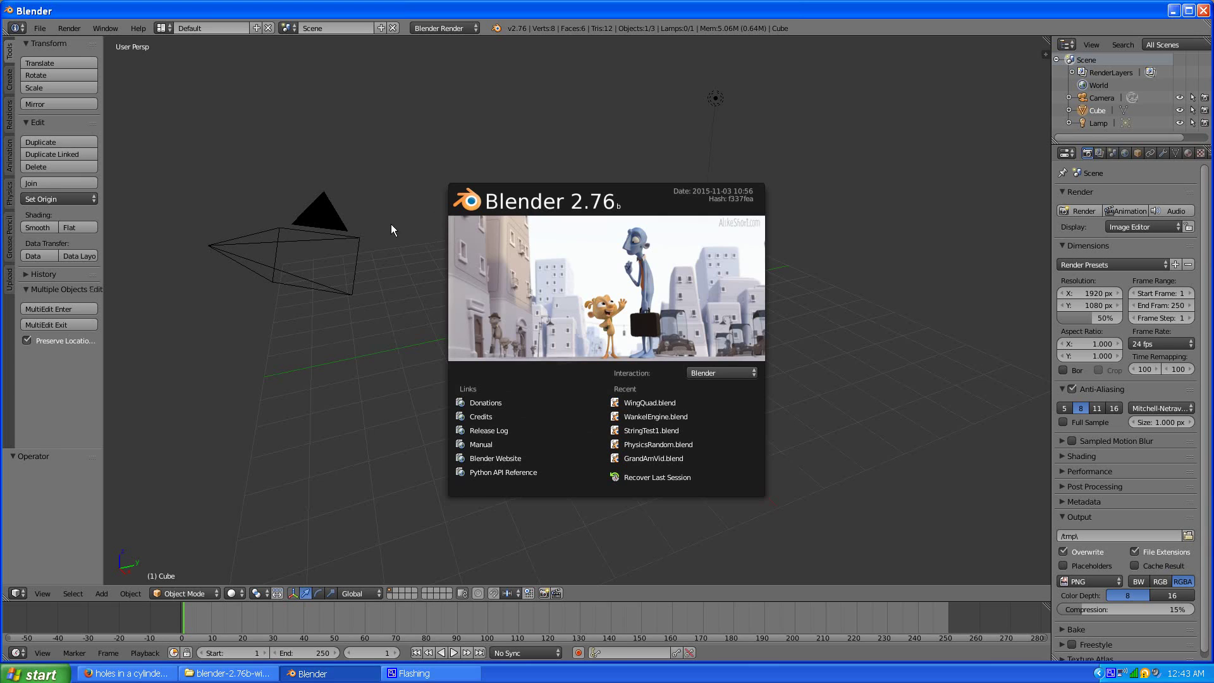
Step: Dismiss the splash screen to reveal the default cube scene and open the File menu
click(410, 249)
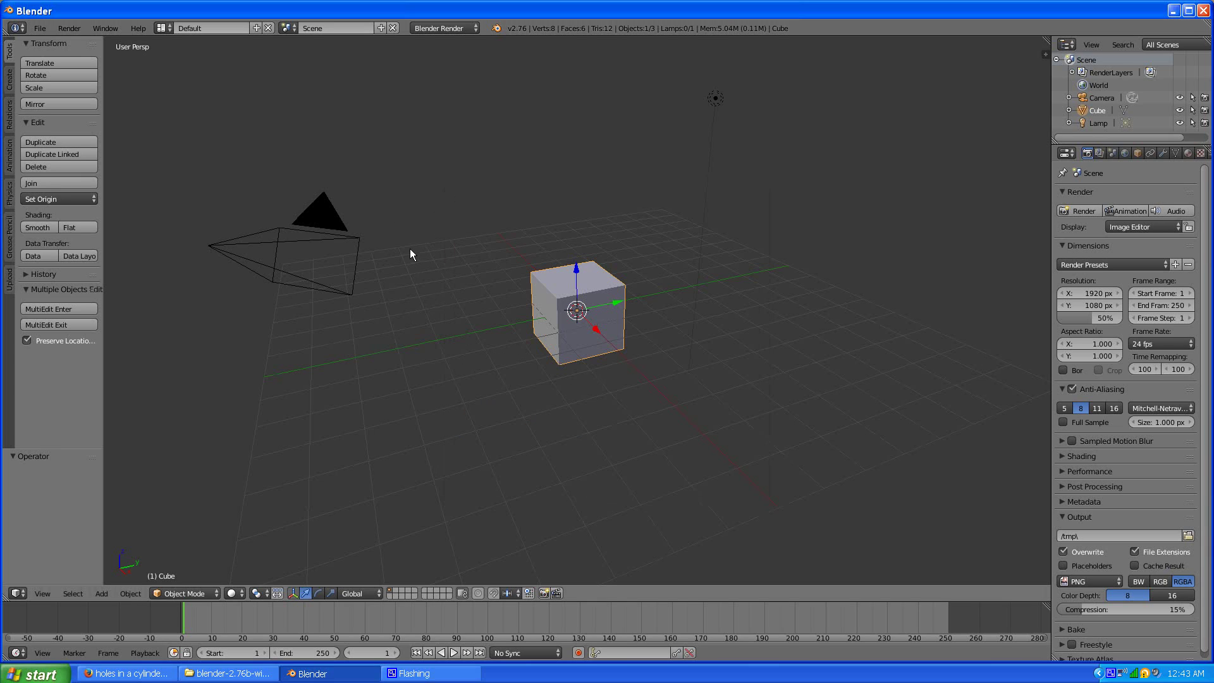
click(39, 29)
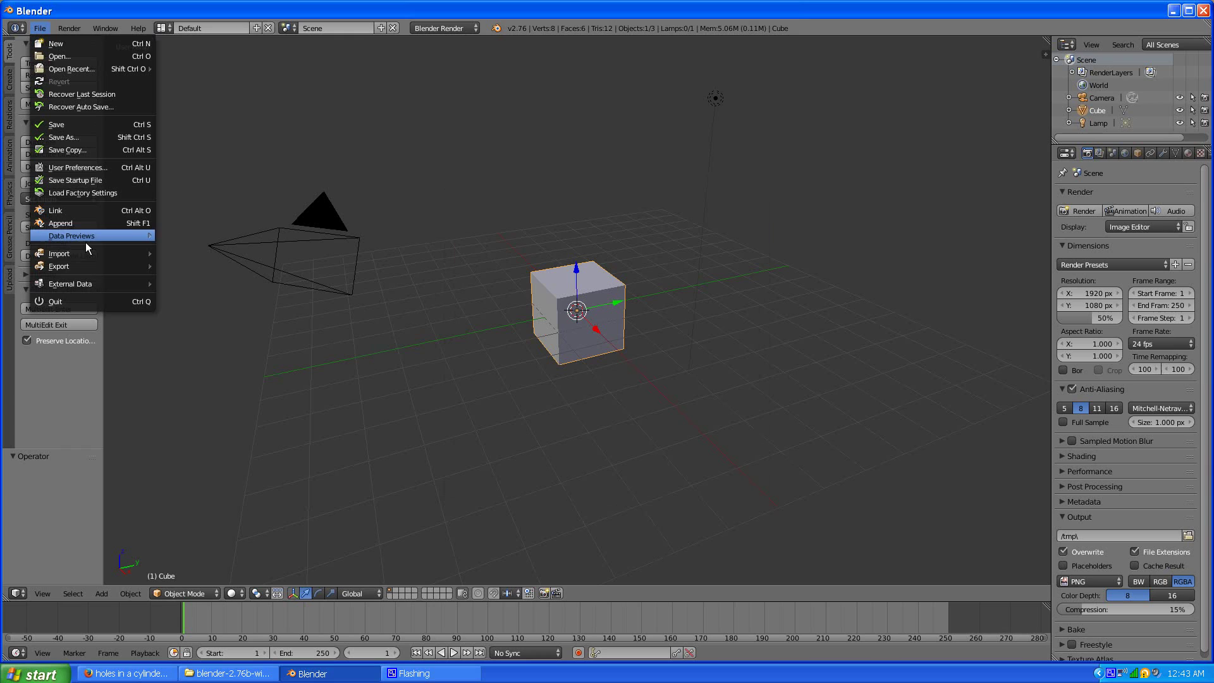
click(85, 167)
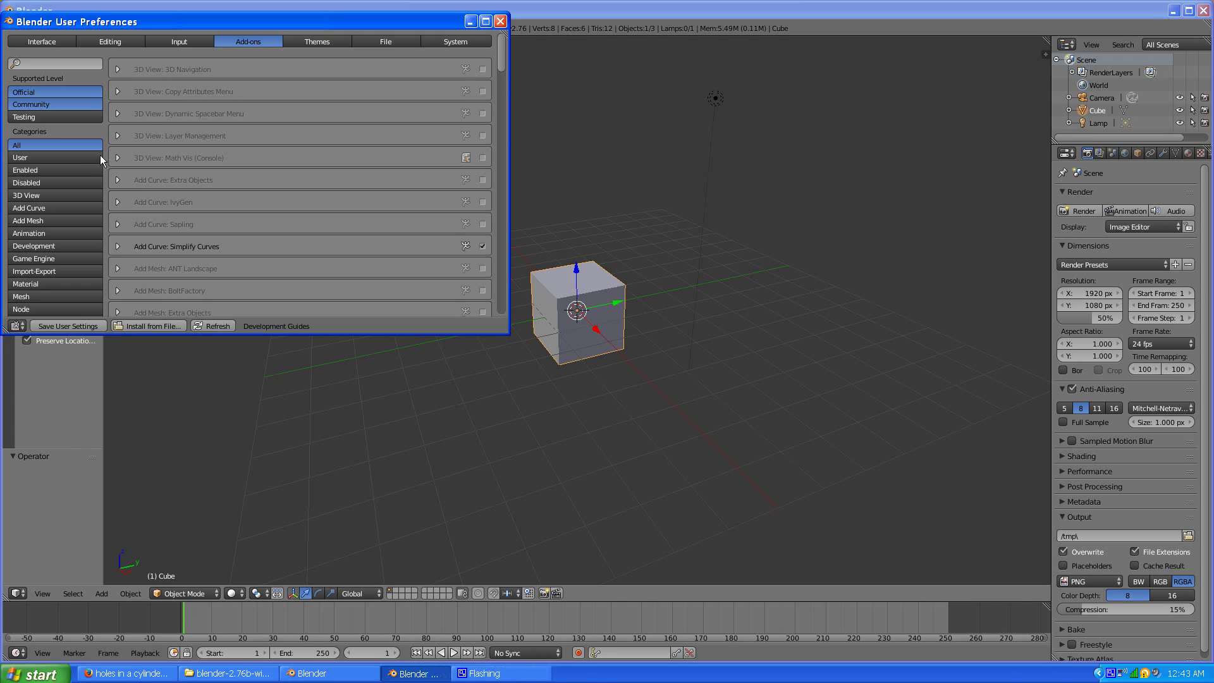
click(31, 62)
text(loop)
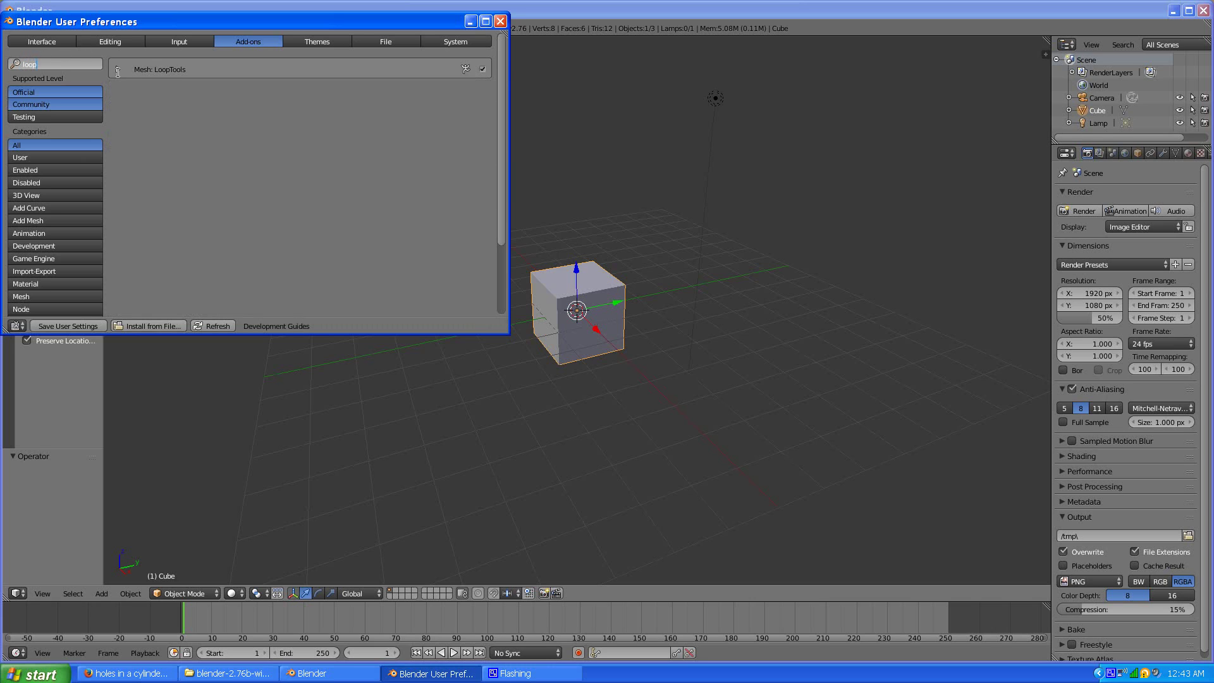
click(119, 73)
click(118, 71)
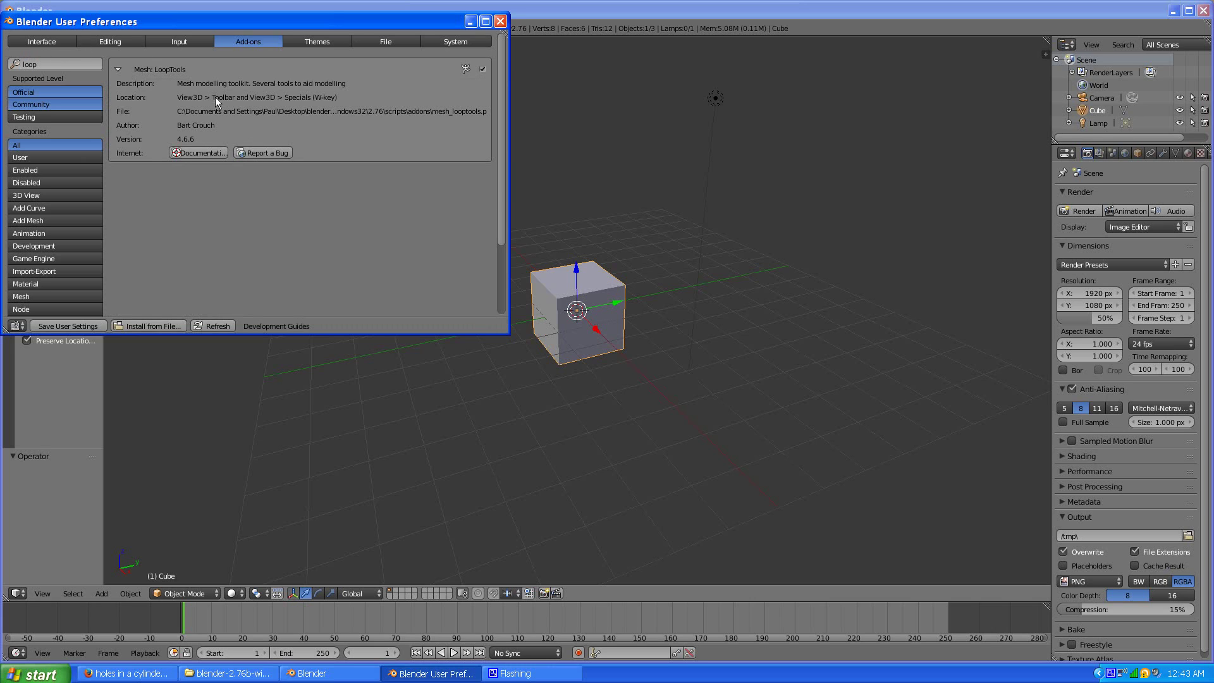
click(118, 70)
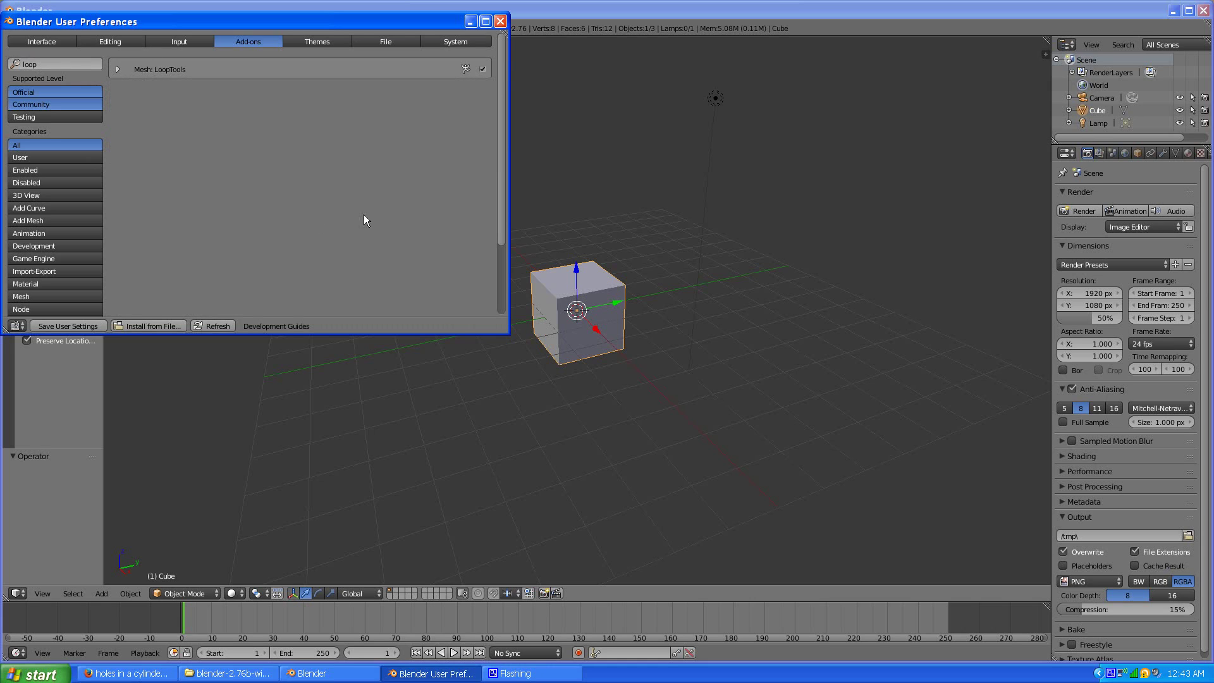
click(500, 21)
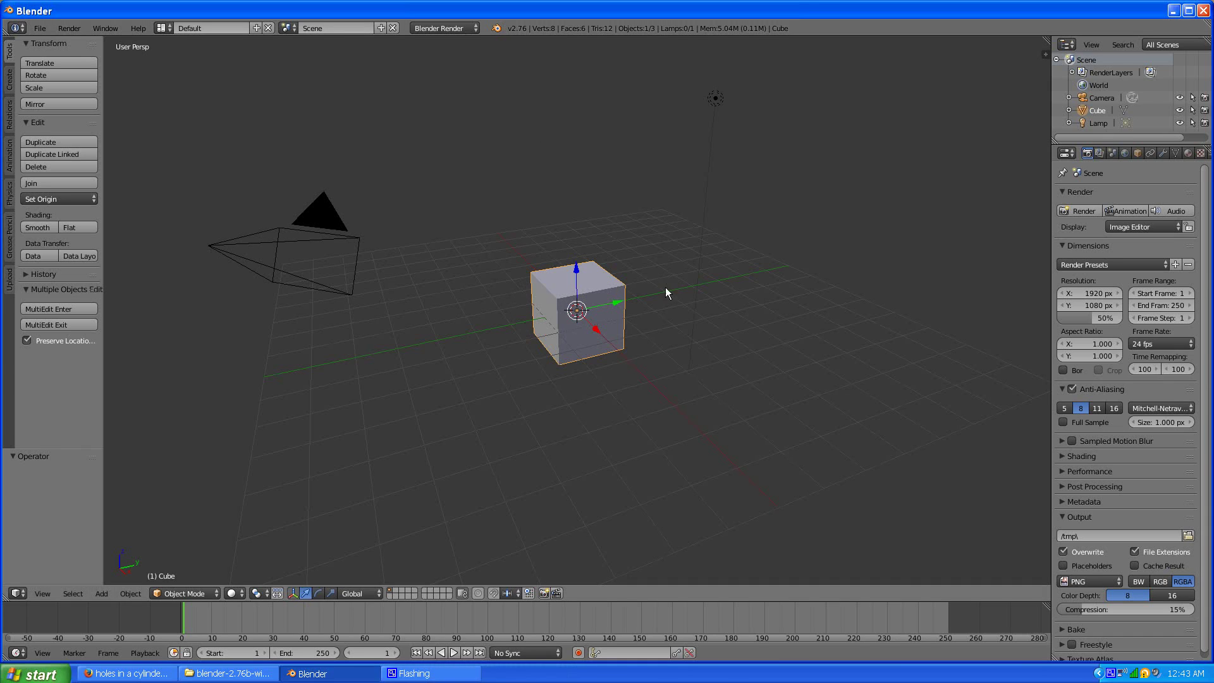
Step: Delete the default cube from the scene
middle_drag(665, 287, 492, 370)
scroll(481, 368, up, 3)
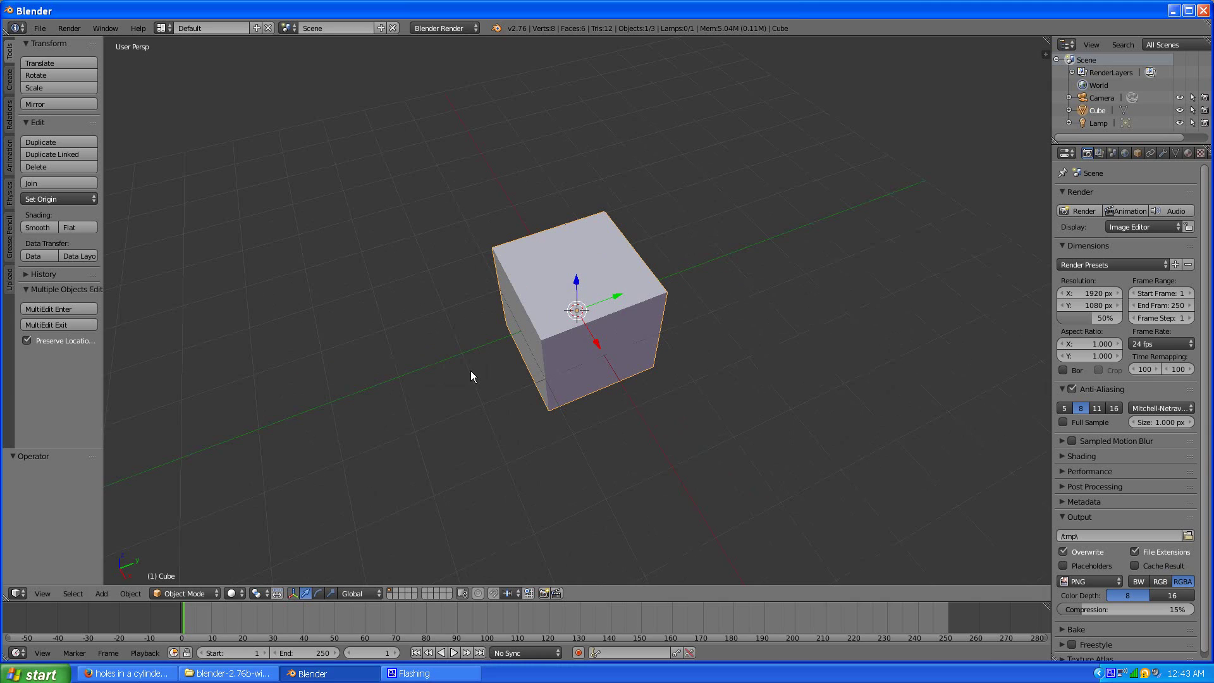
key(x)
click(470, 371)
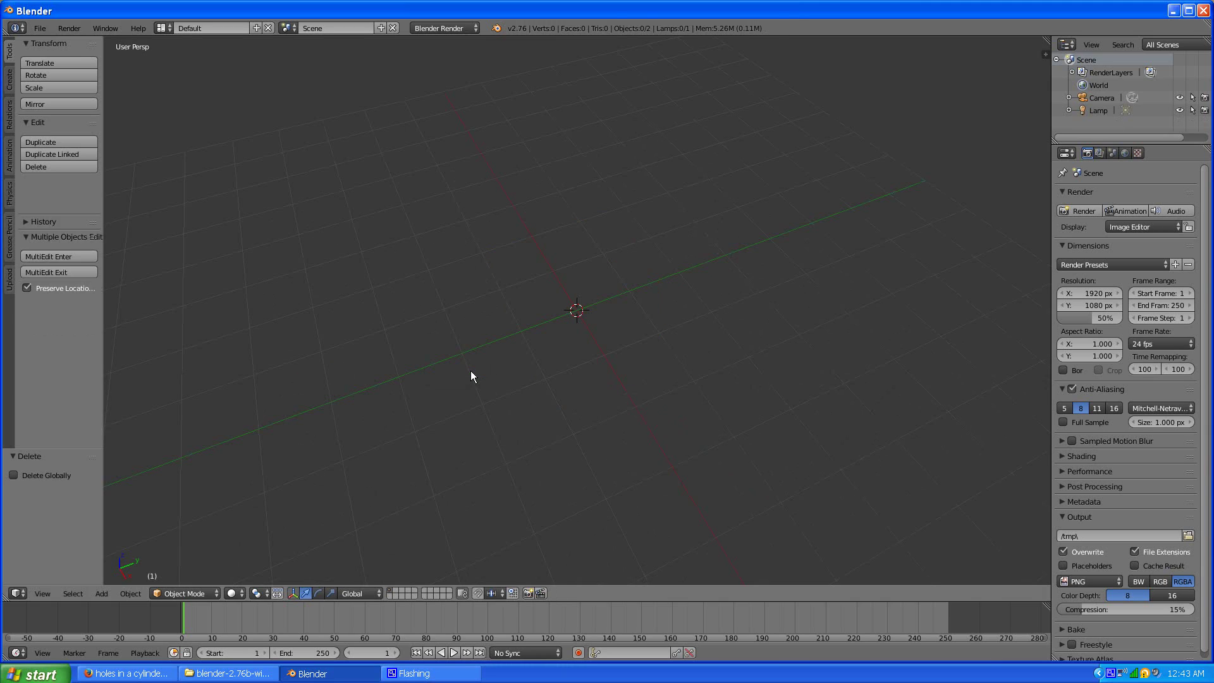
Step: Add a cylinder and raise its vertex count to 36
click(9, 80)
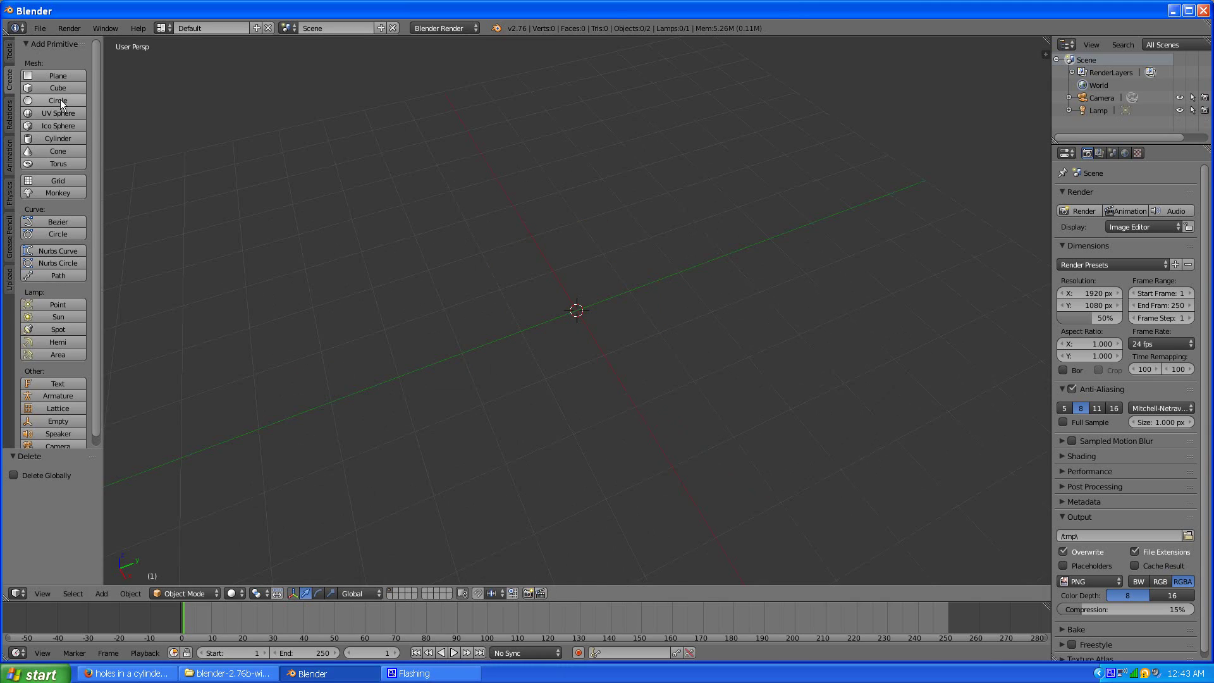
click(56, 139)
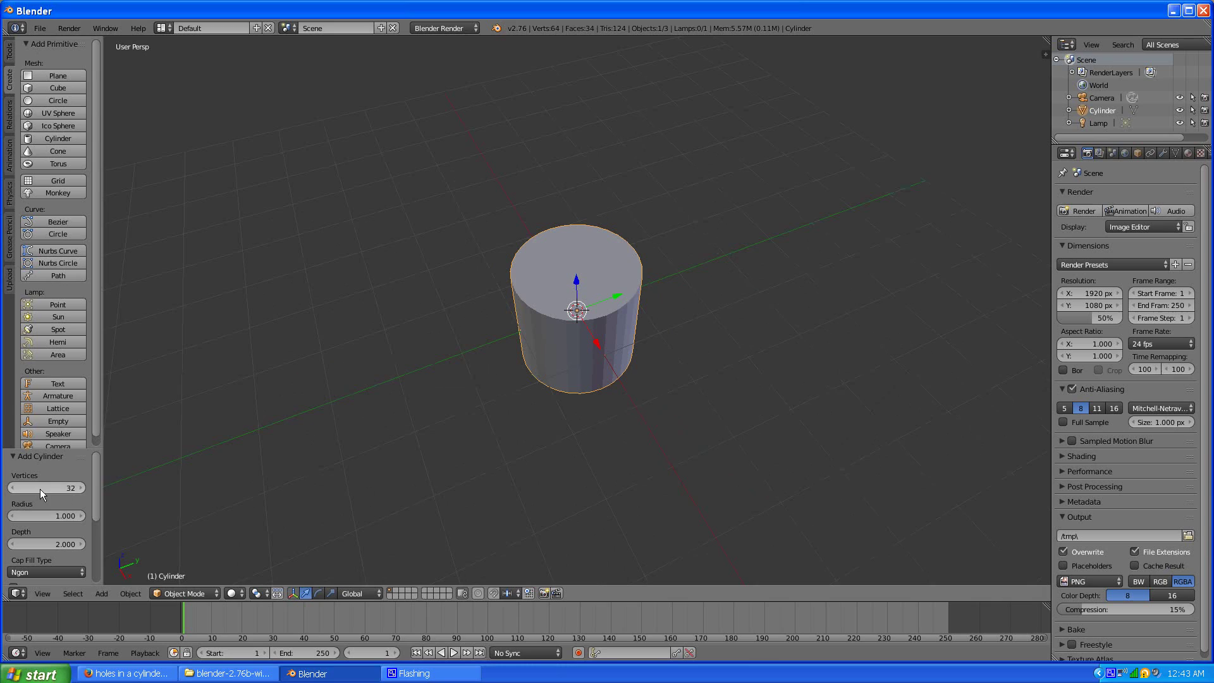
click(79, 488)
click(80, 488)
click(79, 488)
middle_drag(430, 373, 483, 345)
scroll(645, 282, up, 5)
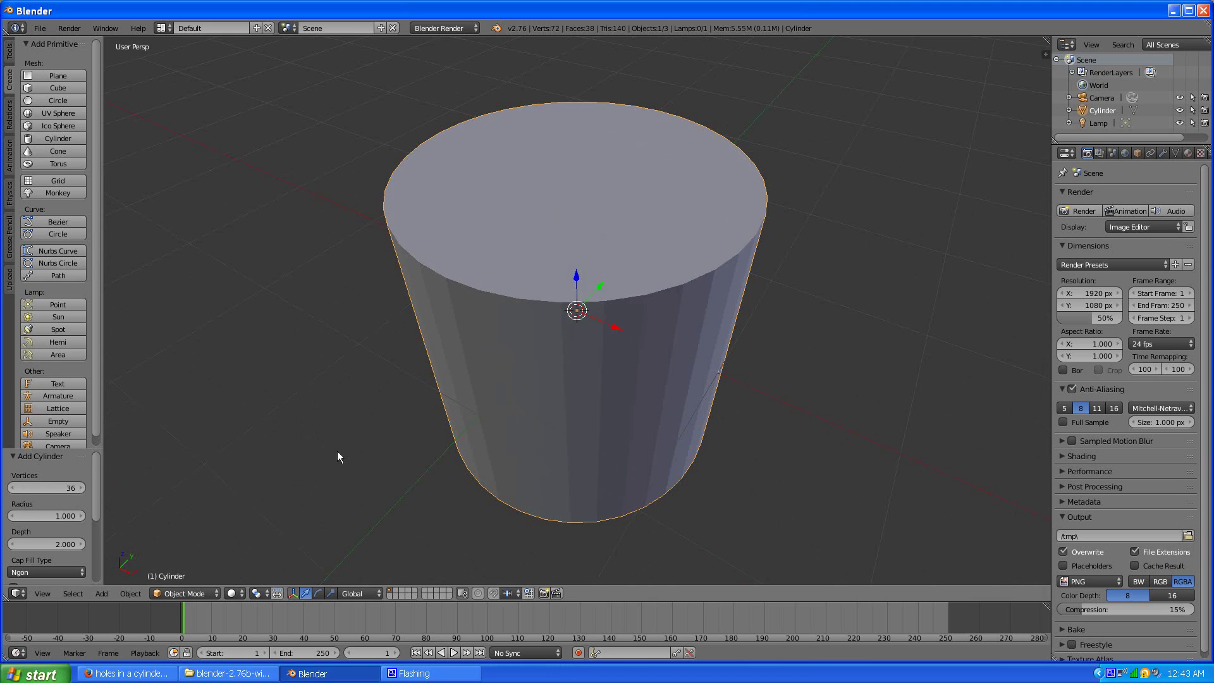
Step: In Edit Mode, poke the cylinder's top face into a triangle fan
click(190, 593)
click(198, 571)
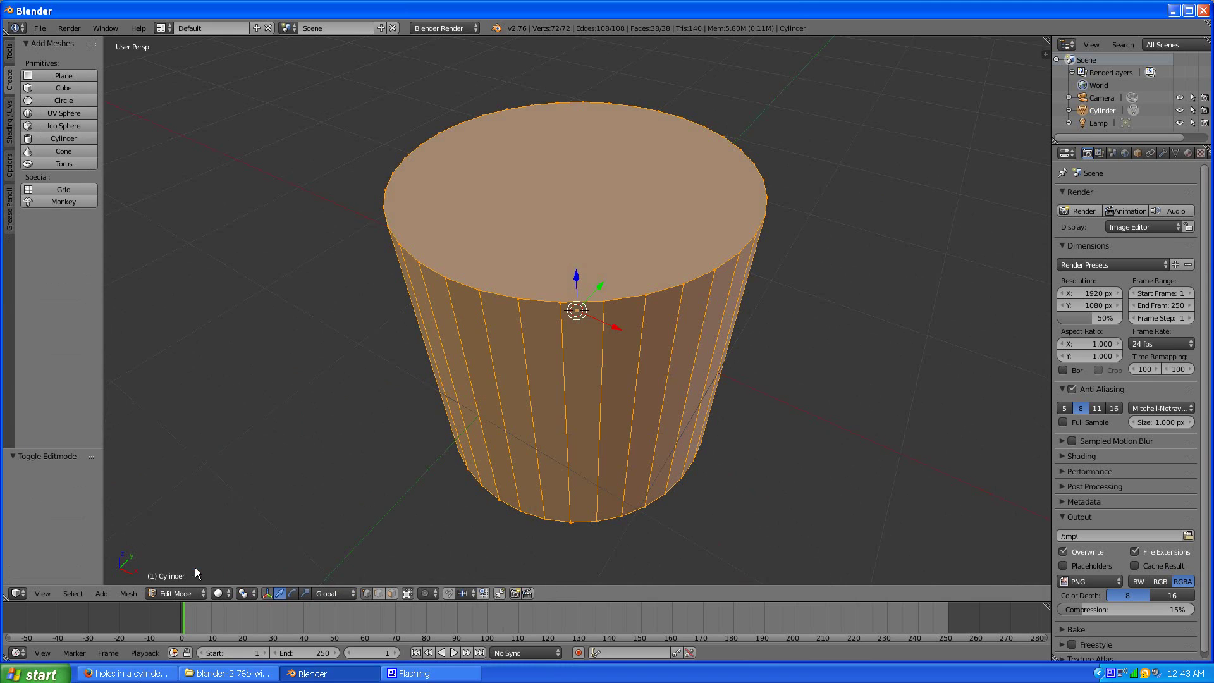
key(a)
middle_drag(506, 344, 550, 320)
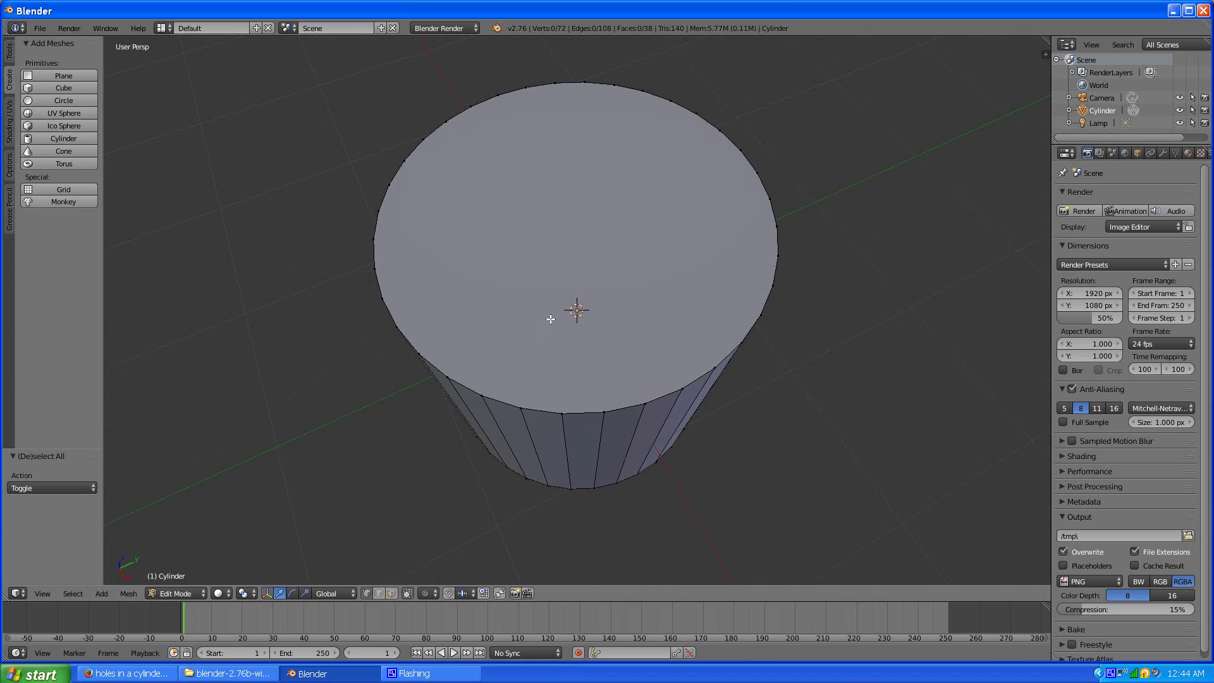
click(392, 593)
right_click(518, 281)
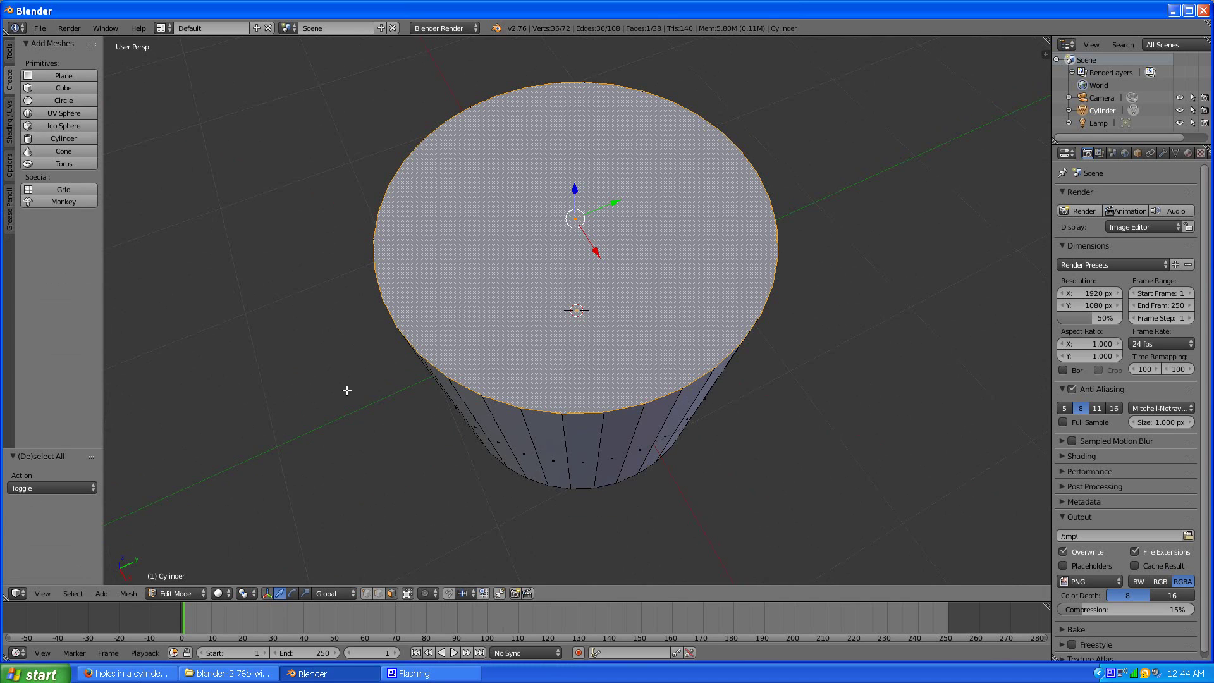
key(ctrl+f)
key(p)
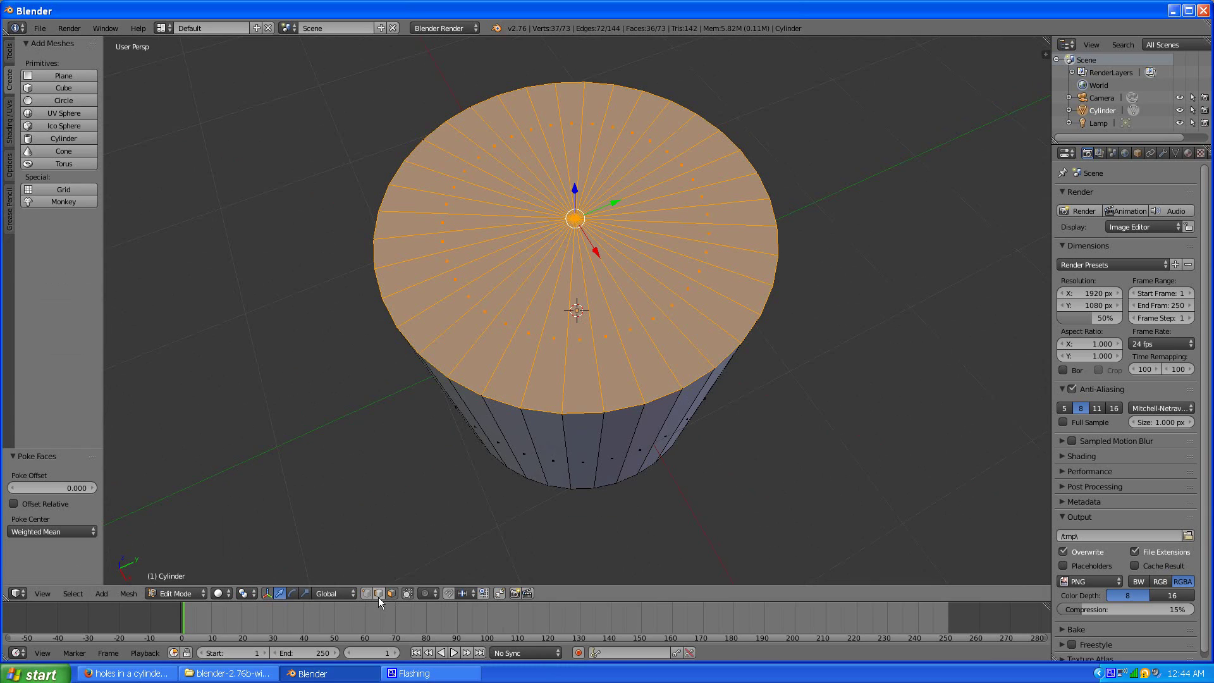
Step: Select the new centre vertex and its 36 spokes with C circle select
key(a)
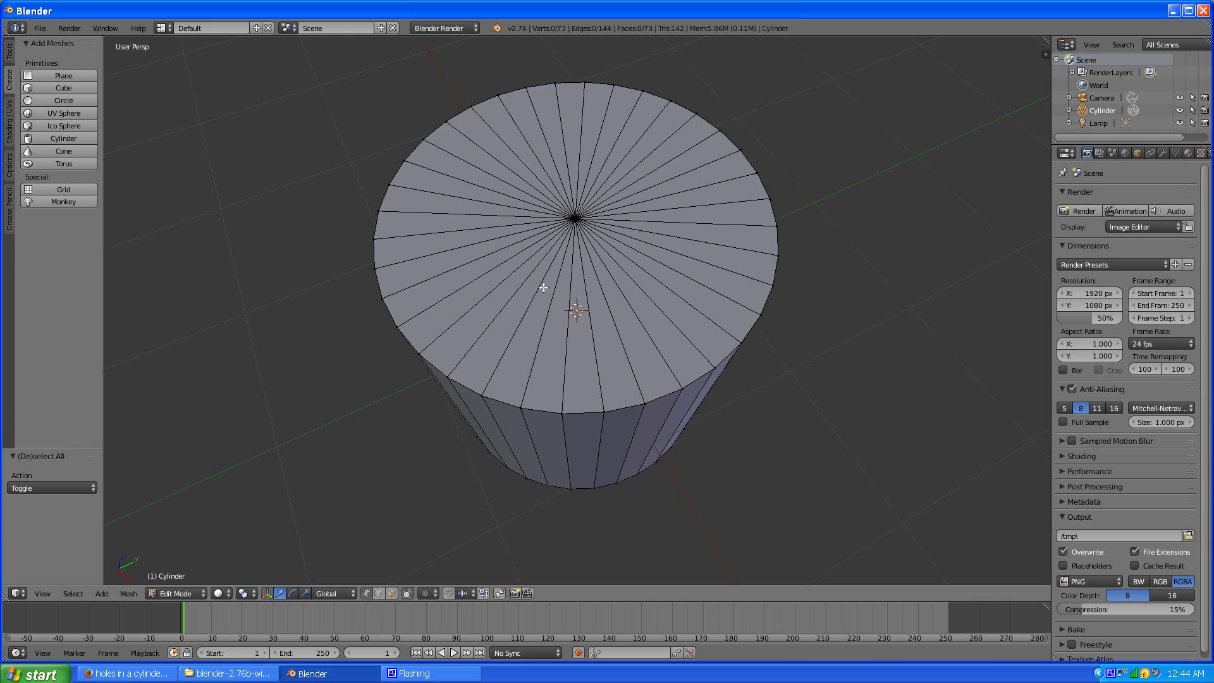
right_click(583, 211)
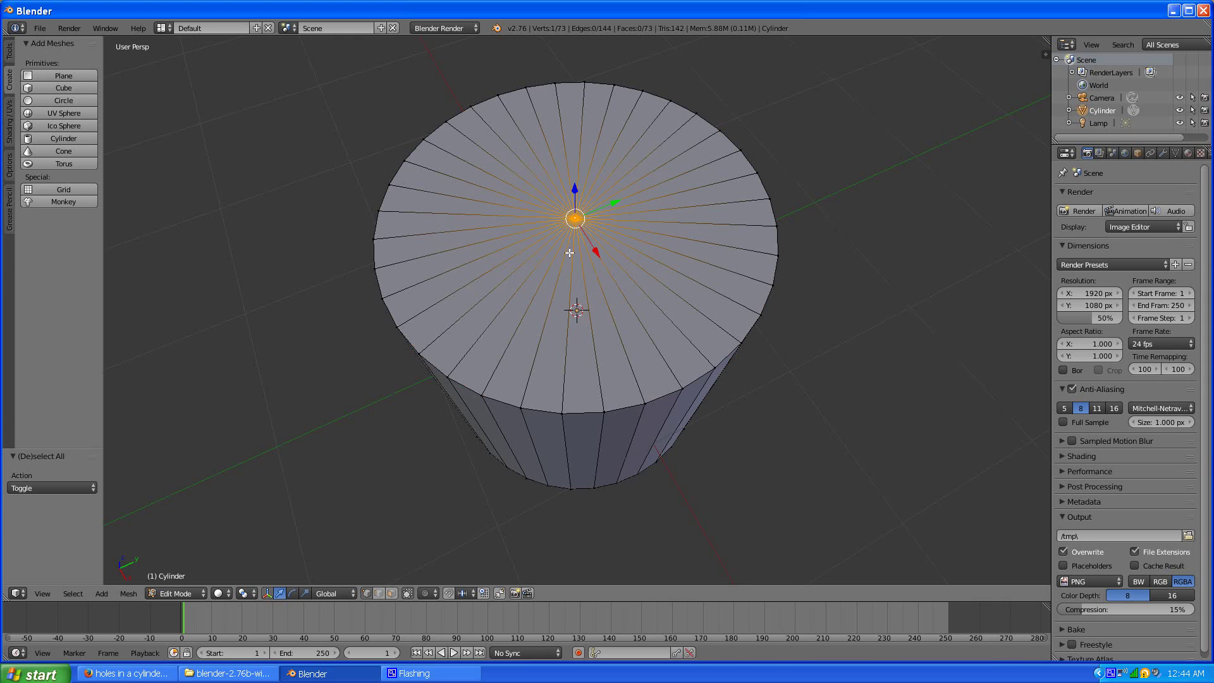
ctrl+click(378, 592)
key(a)
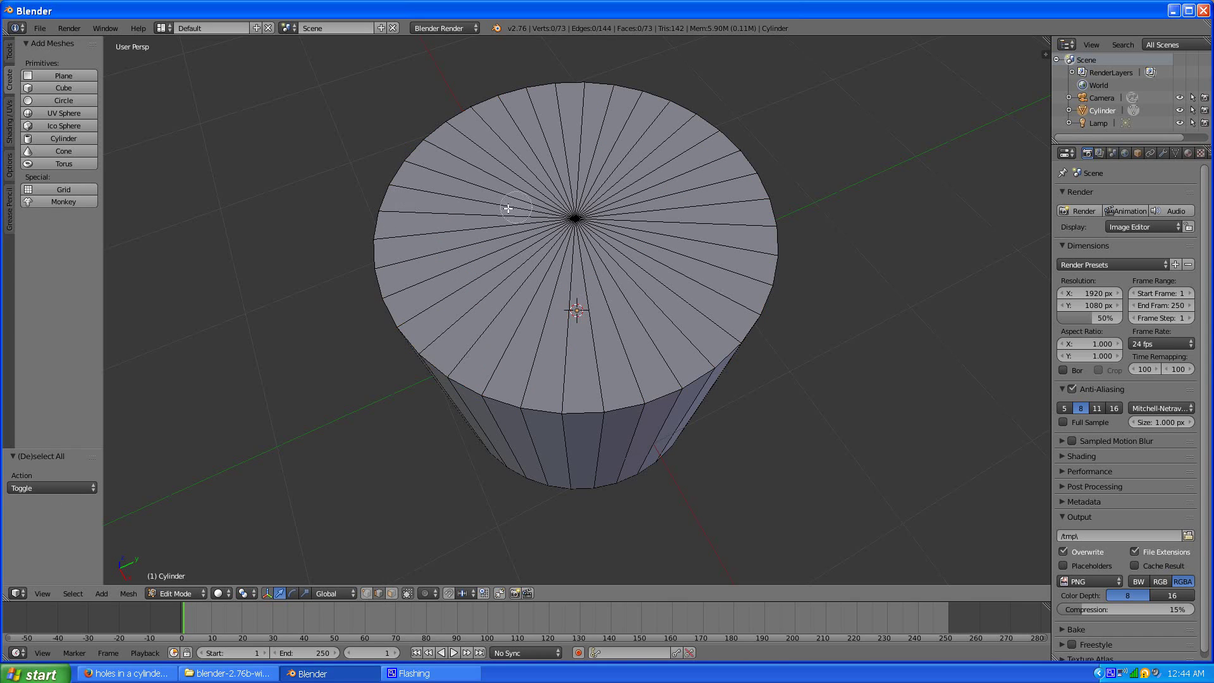
key(c)
click(567, 215)
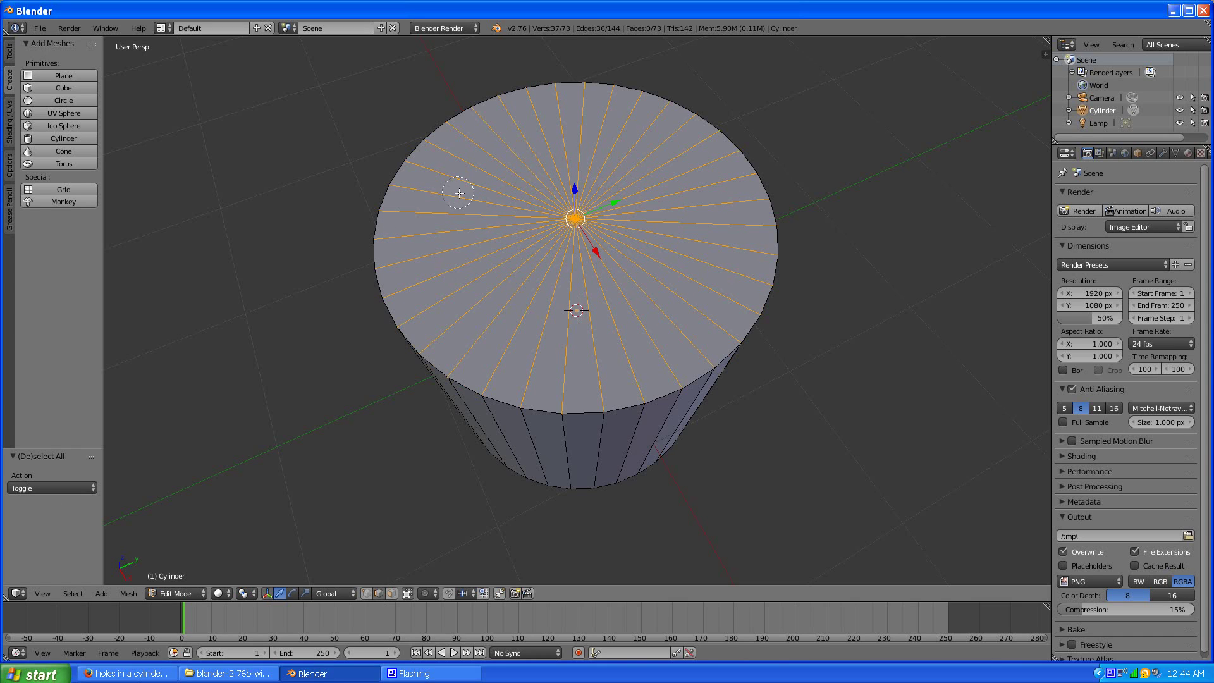
key(Escape)
Step: Subdivide the selected spokes with 6 cuts, then deselect everything
key(w)
mouse_move(336, 139)
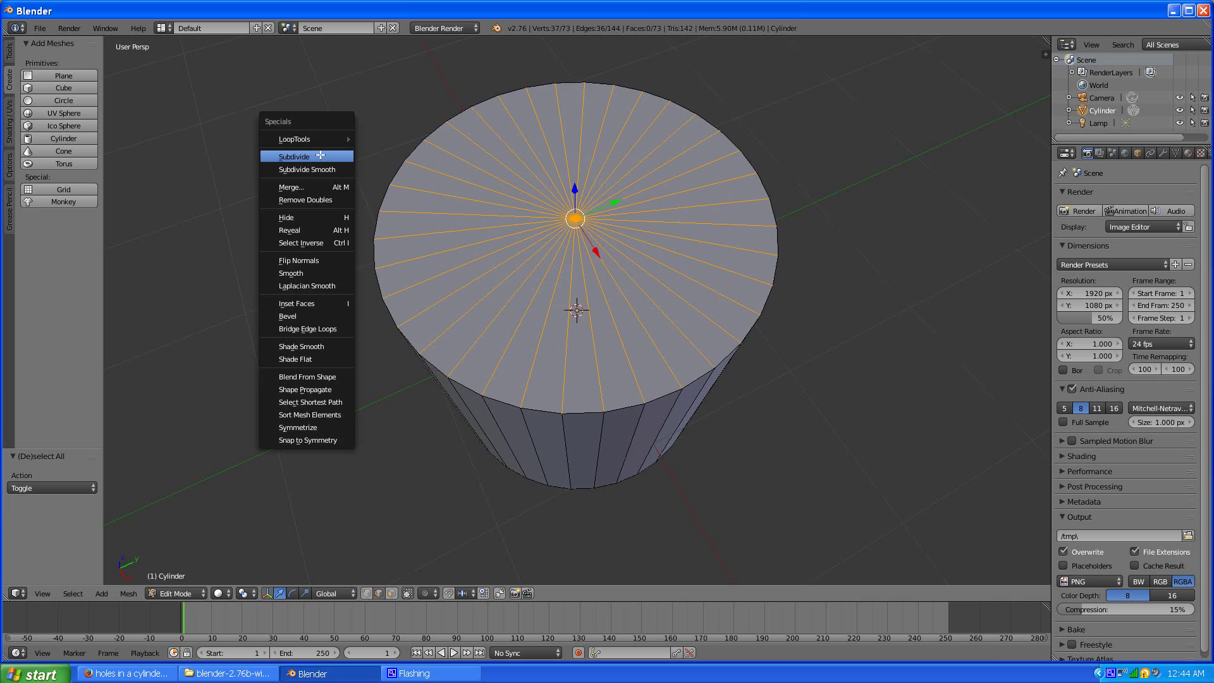
click(320, 155)
ctrl+scroll(50, 487, up, 2)
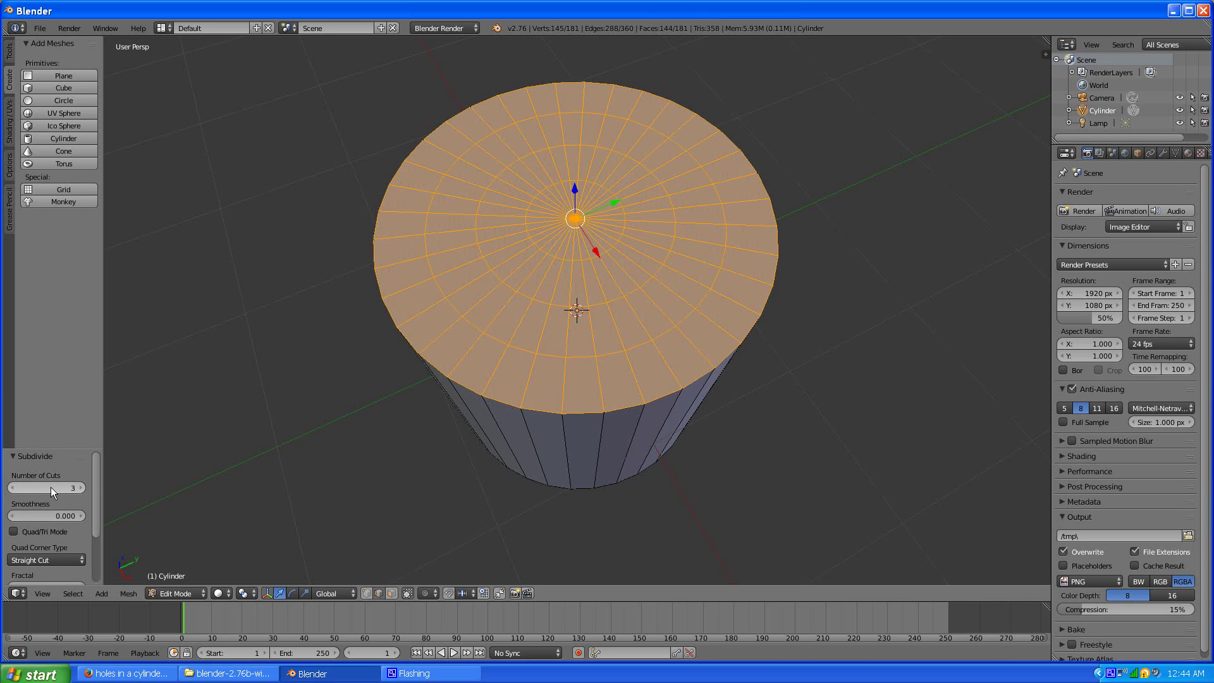
ctrl+scroll(50, 487, up, 2)
key(a)
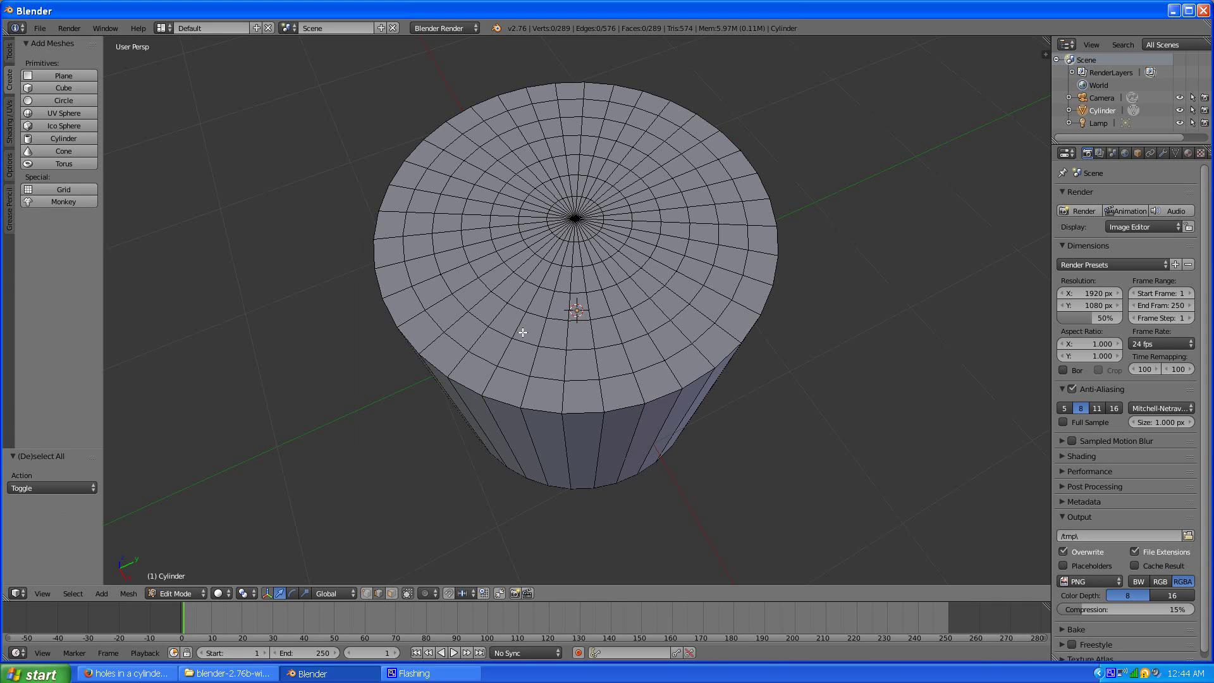
scroll(522, 332, up, 3)
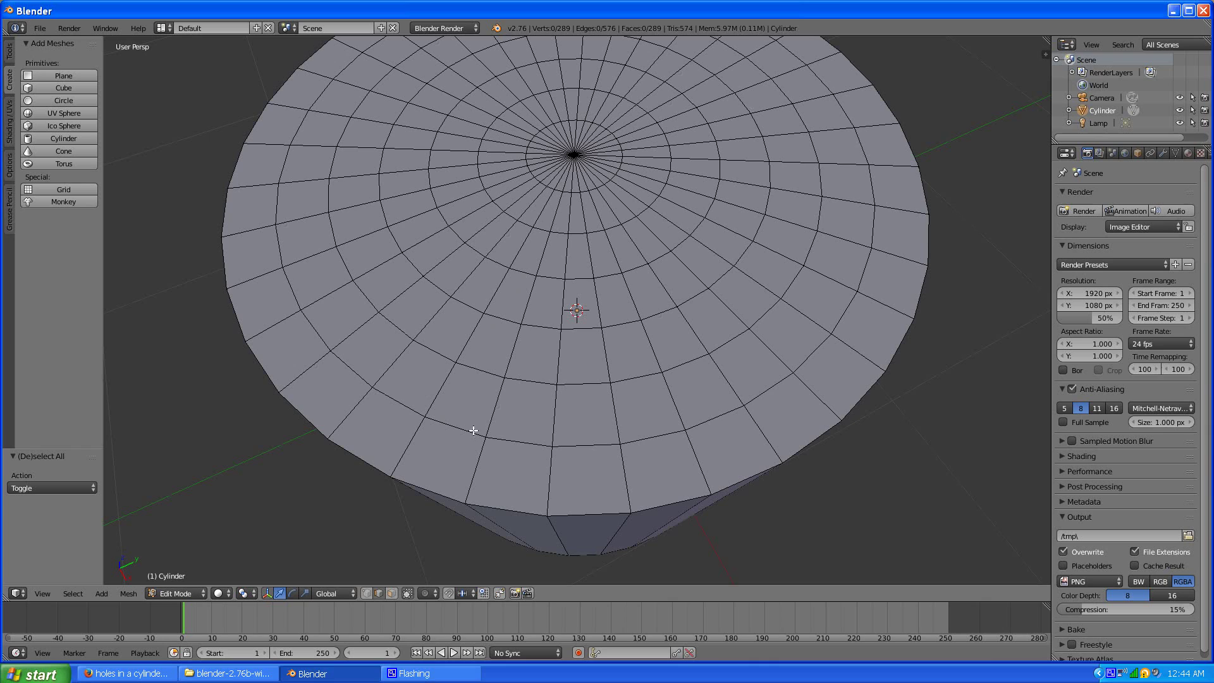
Step: Select five concentric rings on the top, try Checker Deselect, then clear the selection
alt+right_click(506, 435)
alt+shift+right_click(530, 379)
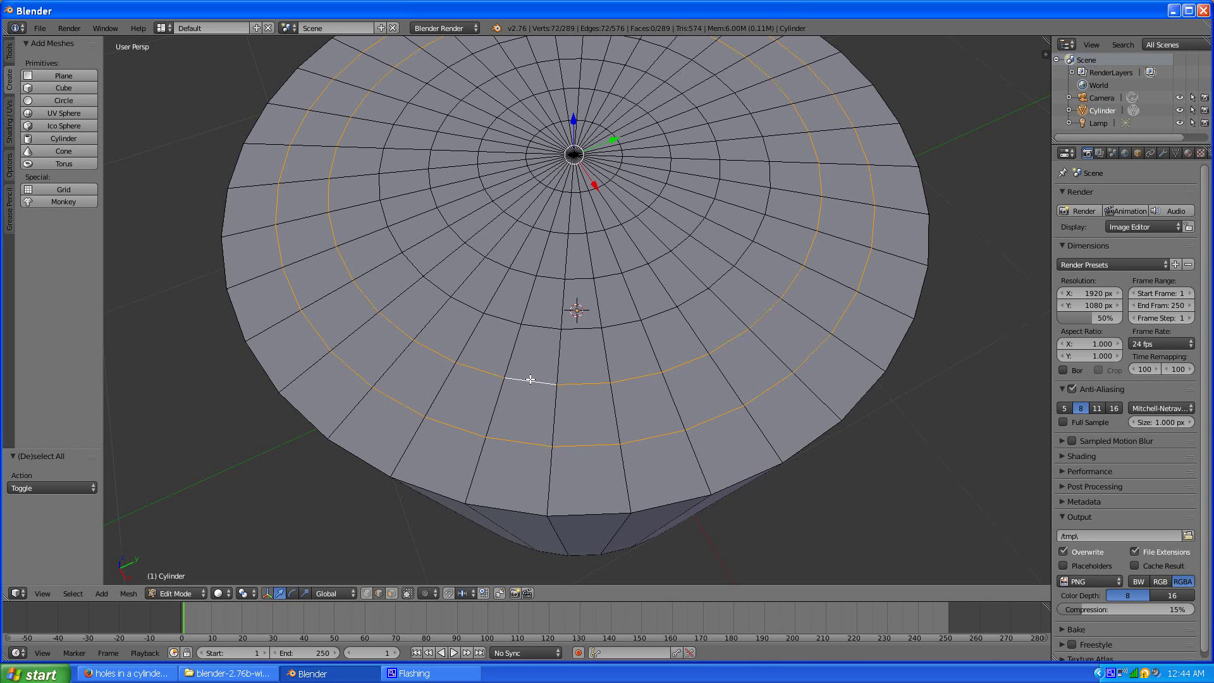
alt+shift+right_click(542, 329)
alt+shift+right_click(555, 276)
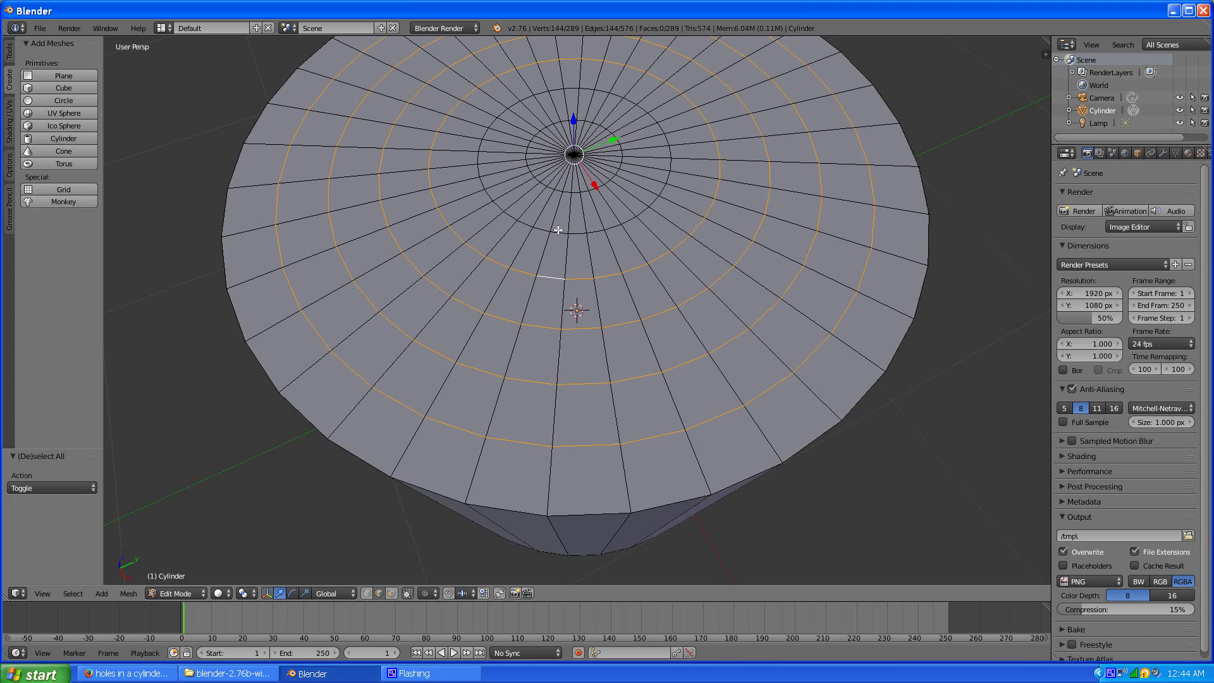
alt+shift+right_click(557, 230)
scroll(453, 248, down, 3)
scroll(516, 260, up, 2)
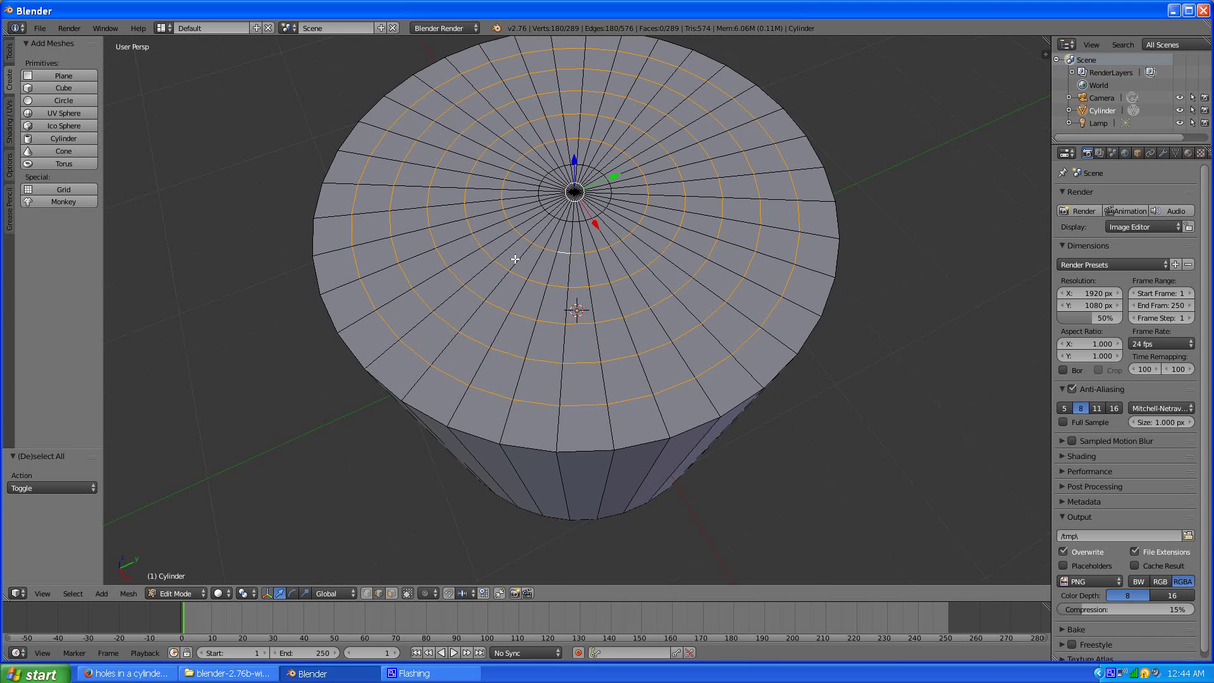
click(80, 595)
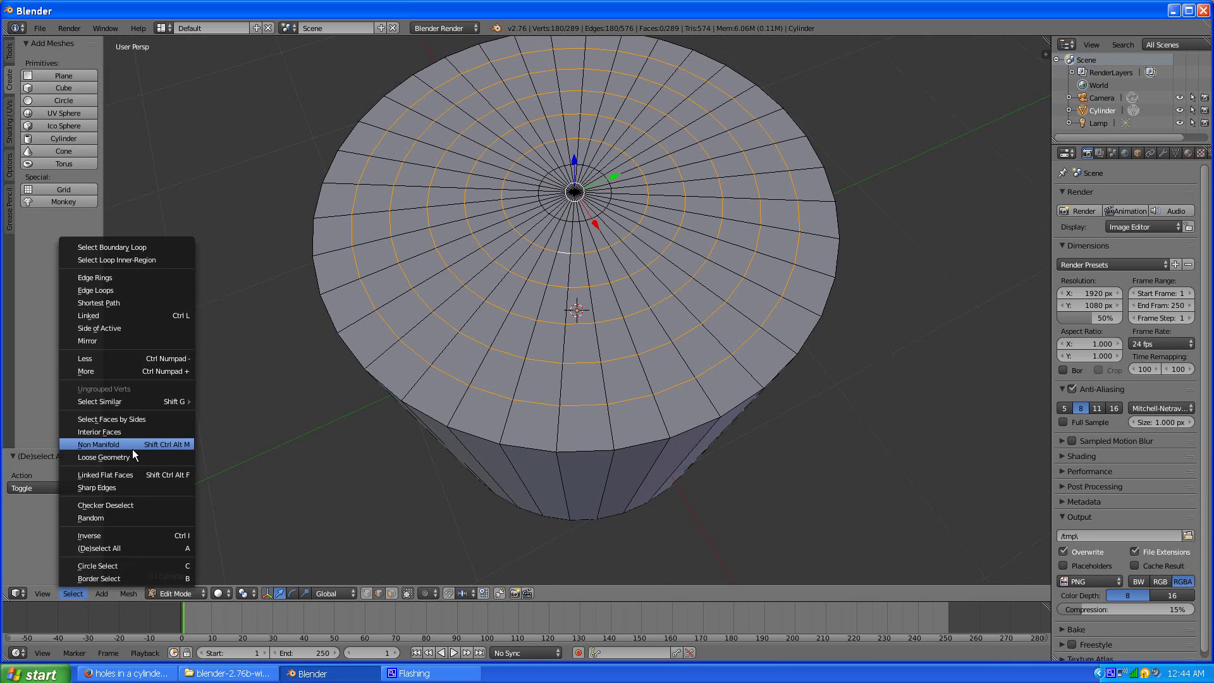
click(108, 505)
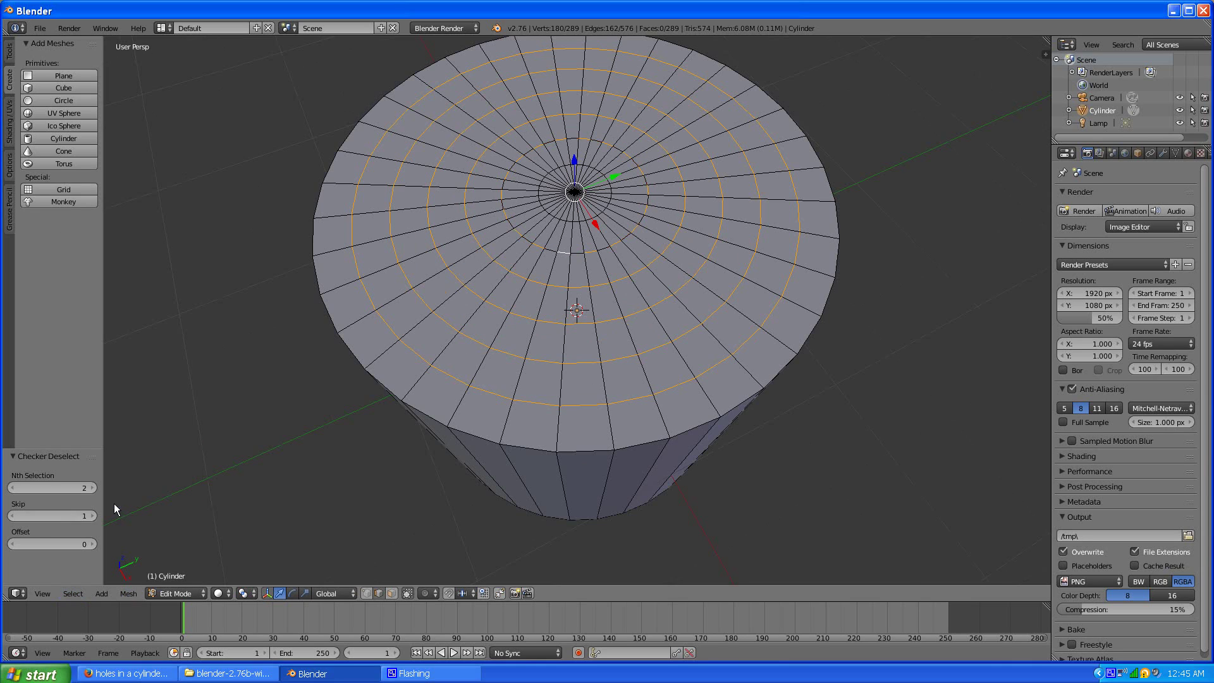
key(a)
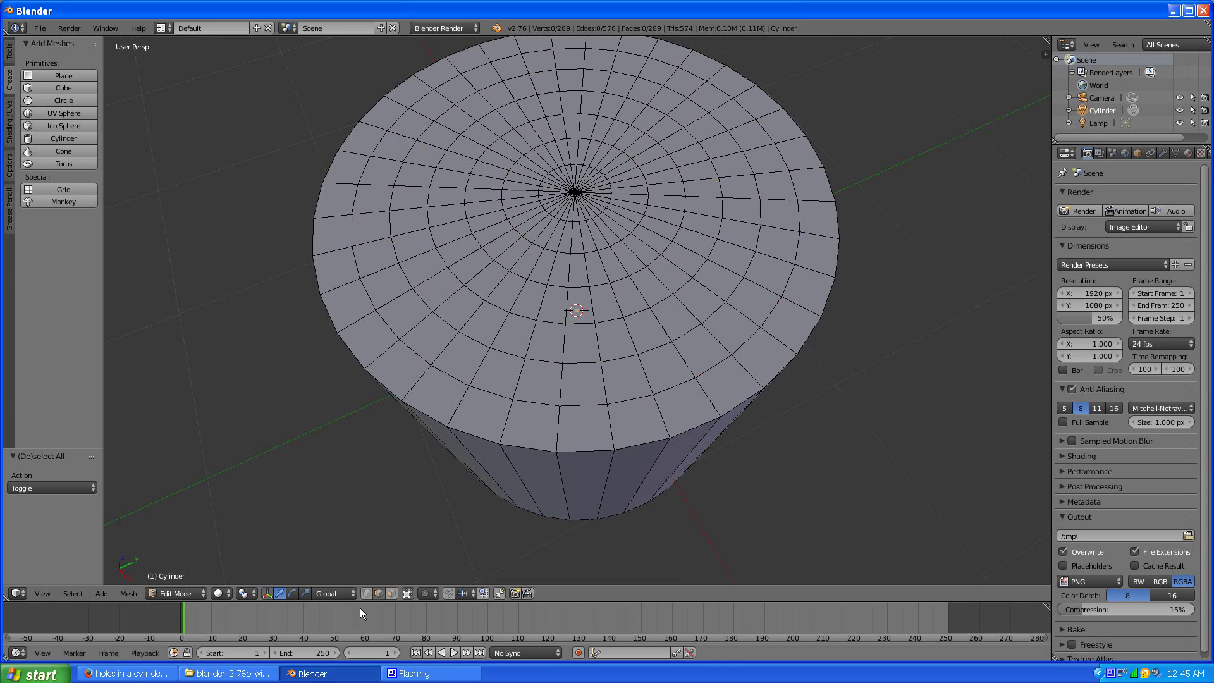
Step: Reselect five concentric loops and Checker Deselect them in vertex mode for alternating vertices
alt+right_click(528, 401)
alt+shift+right_click(542, 362)
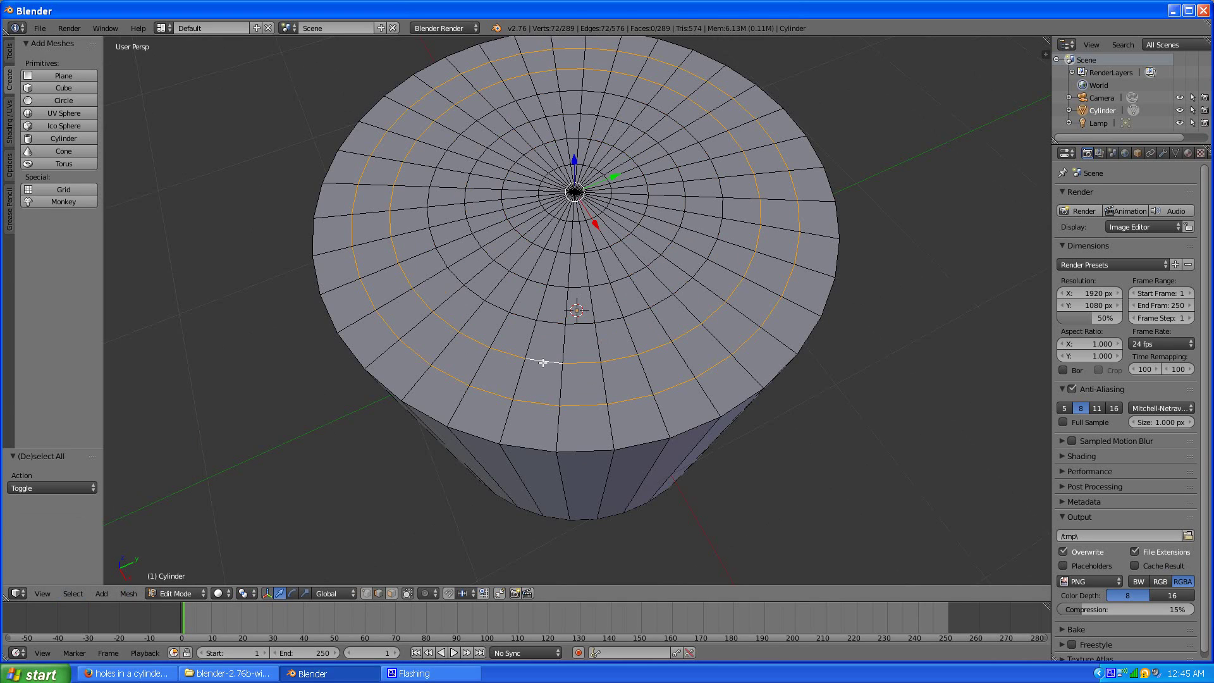
alt+shift+right_click(552, 320)
alt+shift+right_click(559, 282)
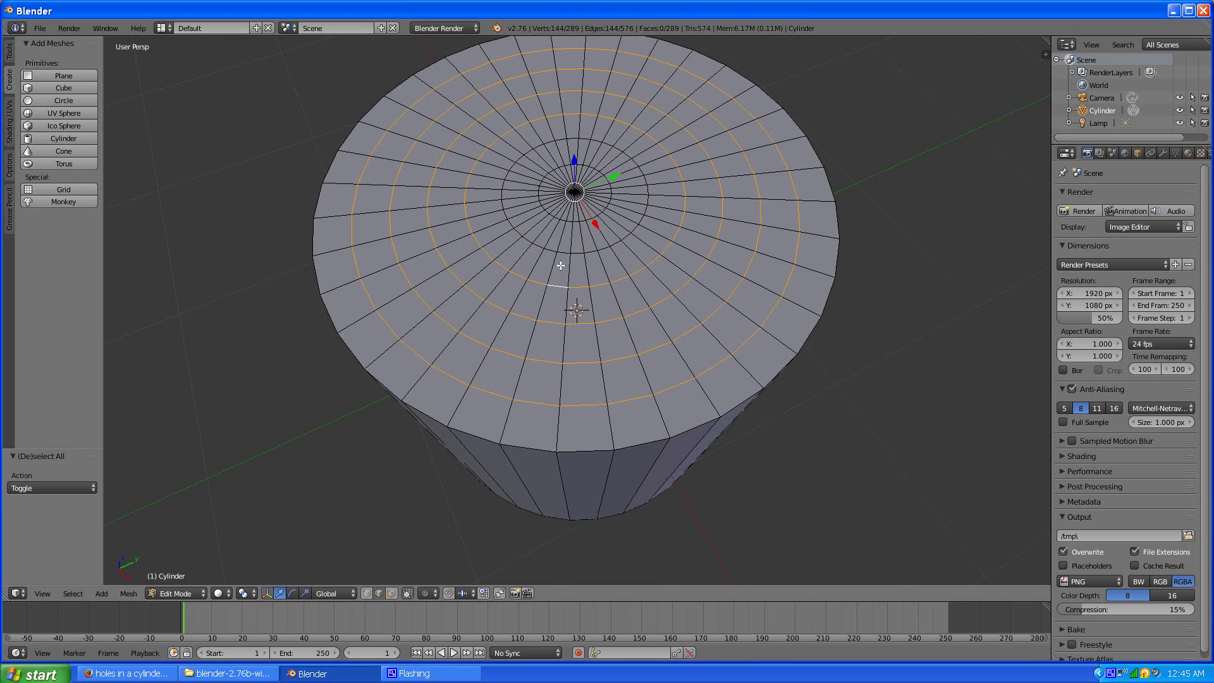
alt+shift+right_click(567, 252)
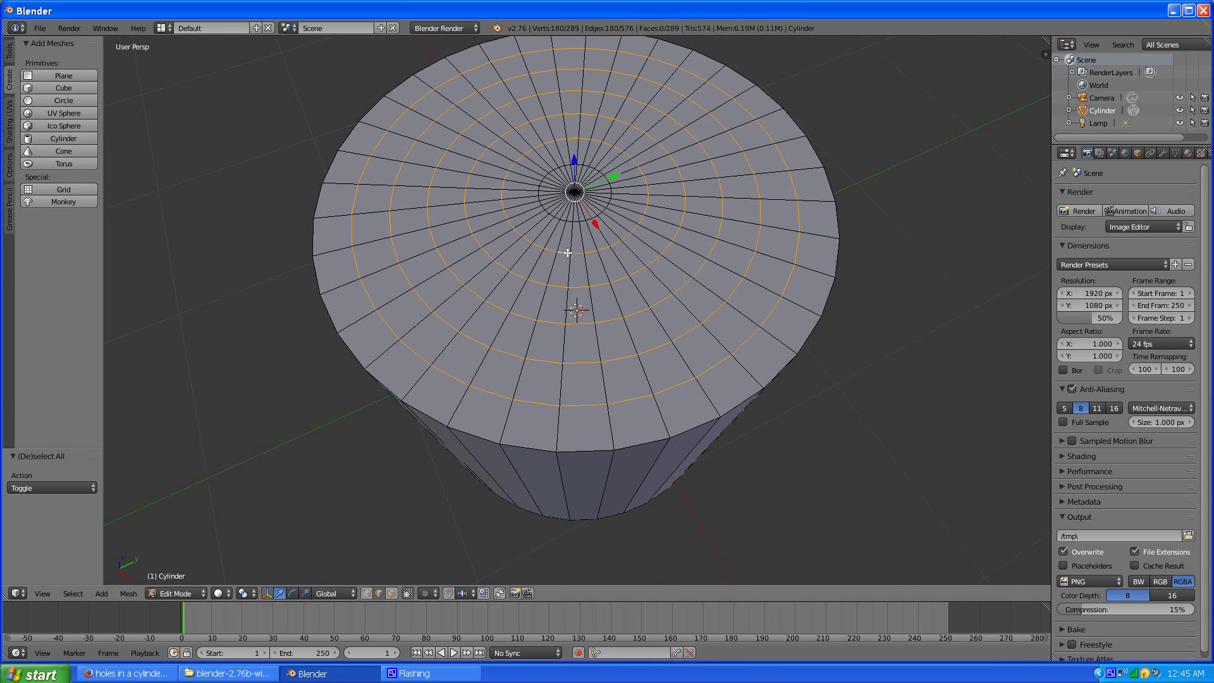
click(365, 593)
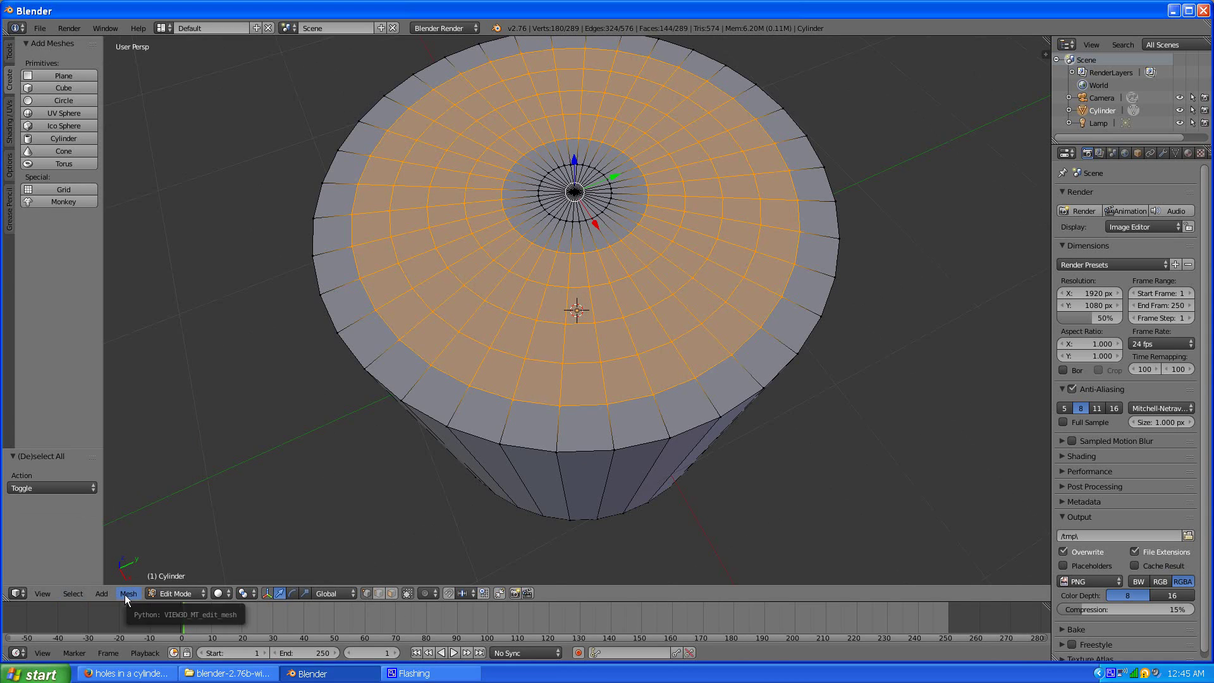
click(76, 593)
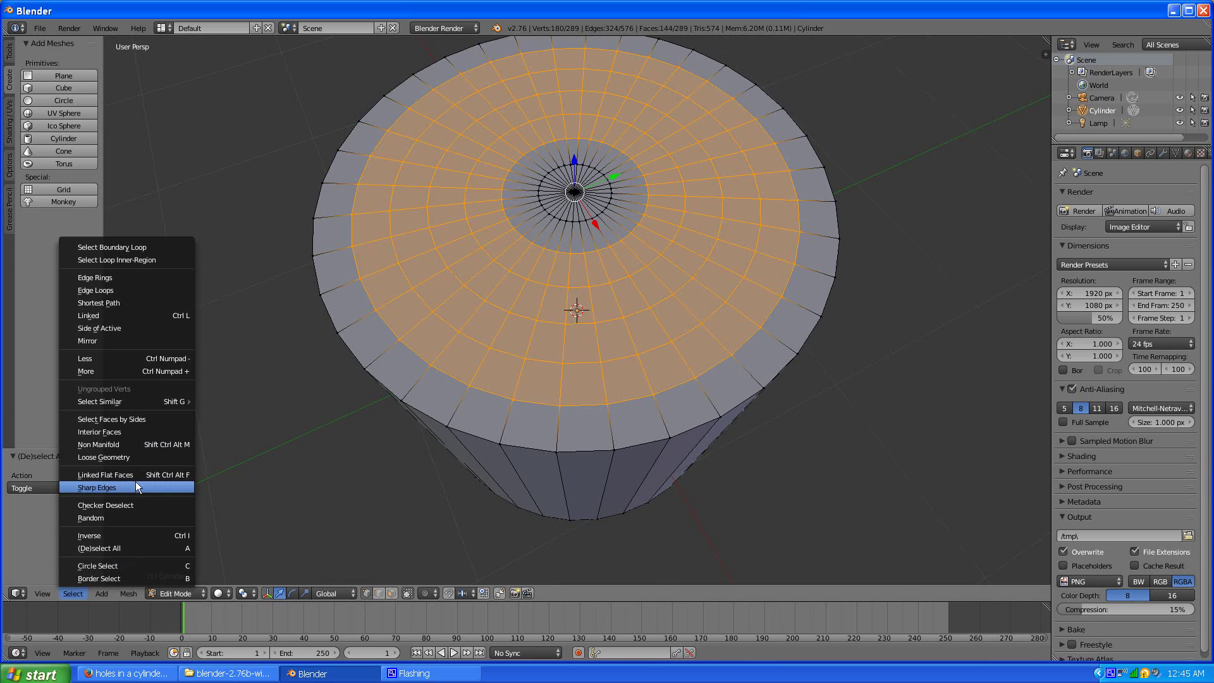
click(127, 499)
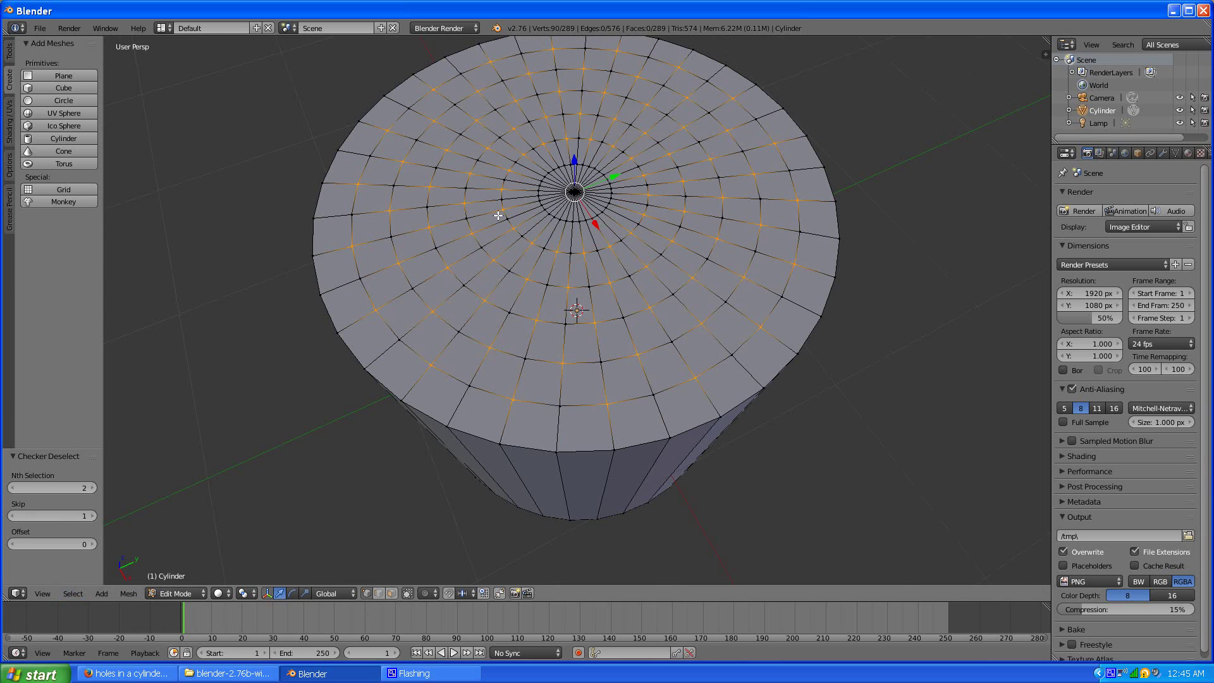
scroll(581, 231, up, 3)
scroll(533, 222, down, 2)
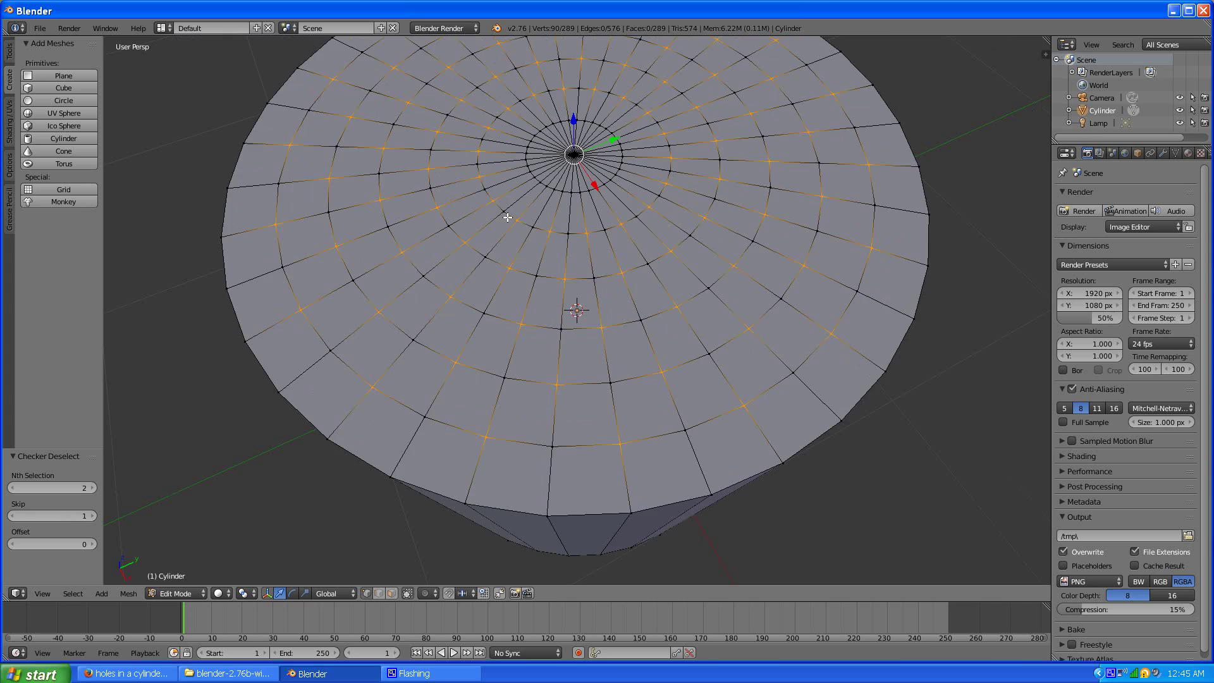
Step: Vertex-only bevel the checkered vertices with 3 segments at 0.030 offset
scroll(534, 239, up, 1)
key(ctrl+b)
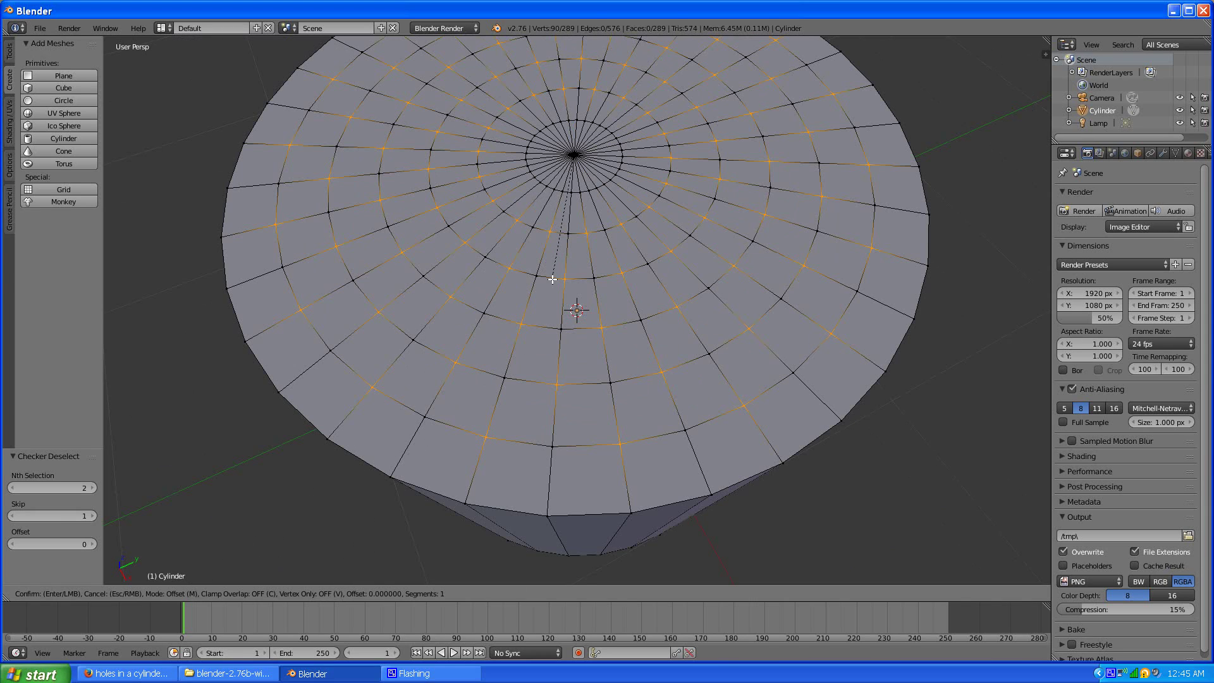
key(v)
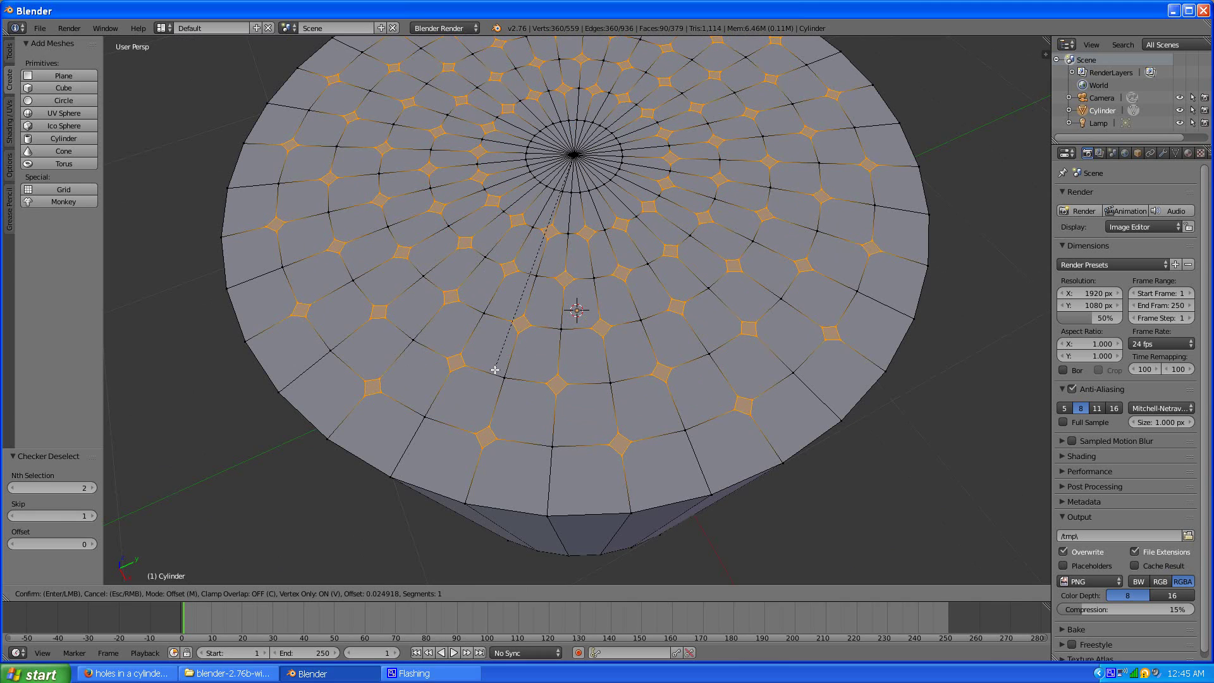
scroll(494, 369, up, 2)
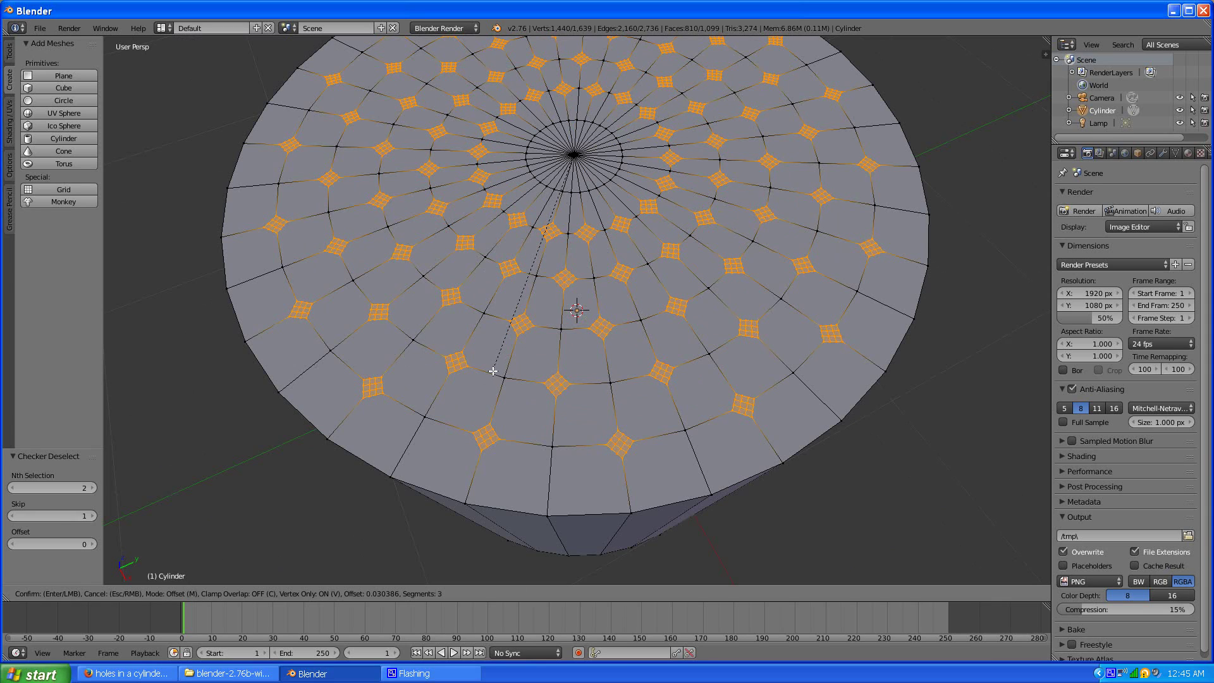
click(493, 371)
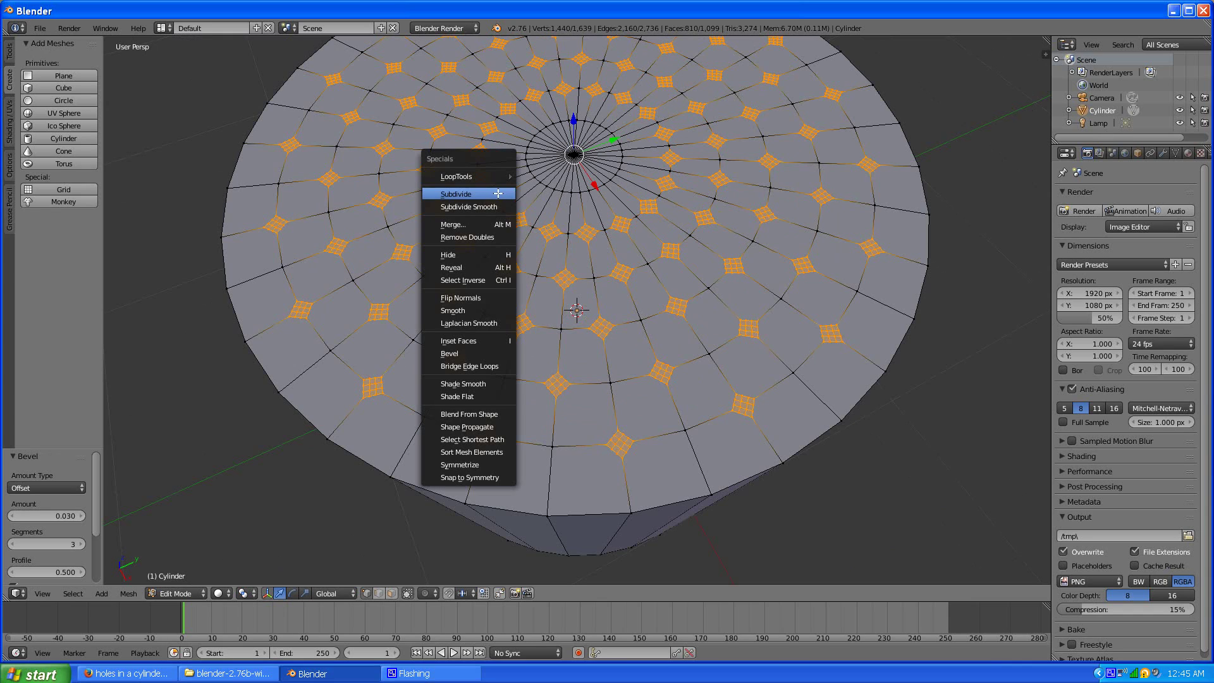
Step: Apply LoopTools Circle to round each bevelled patch into a small circle
key(w)
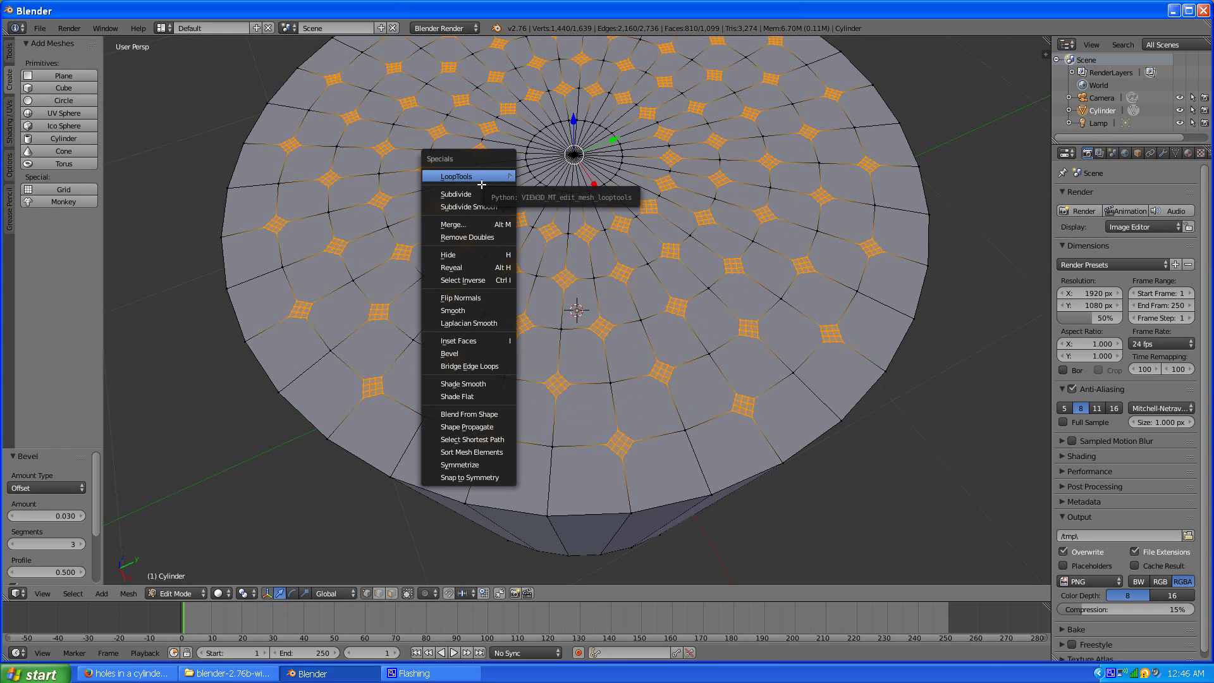
mouse_move(483, 180)
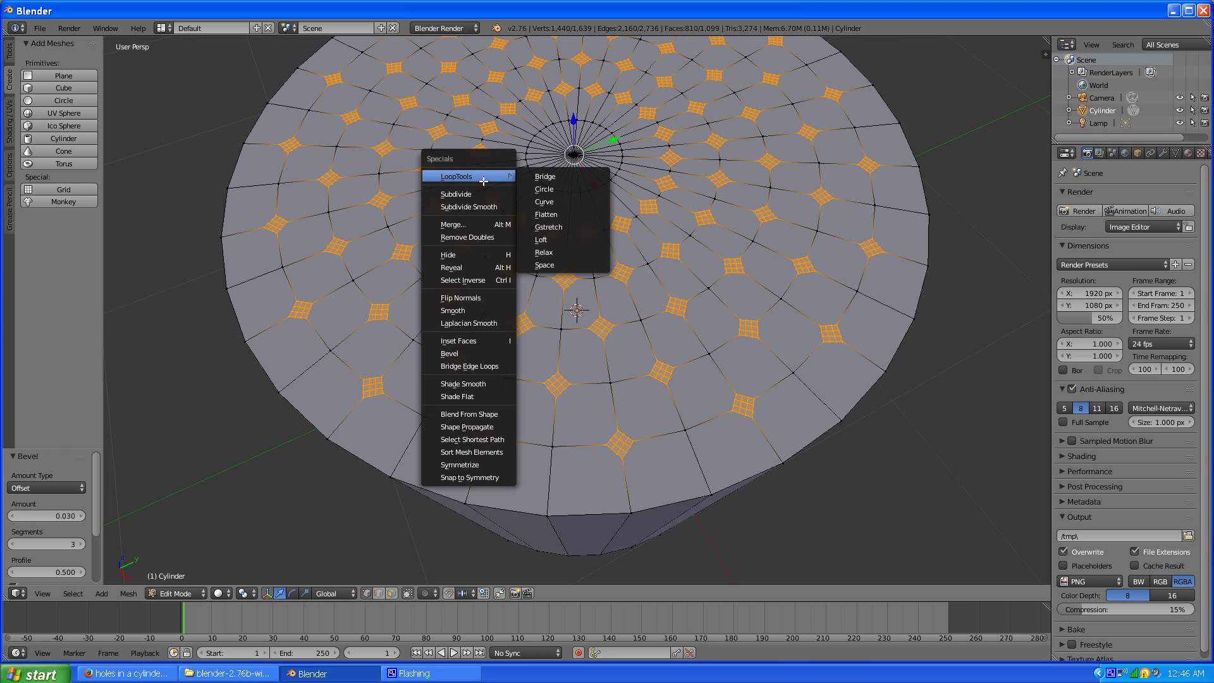
click(548, 189)
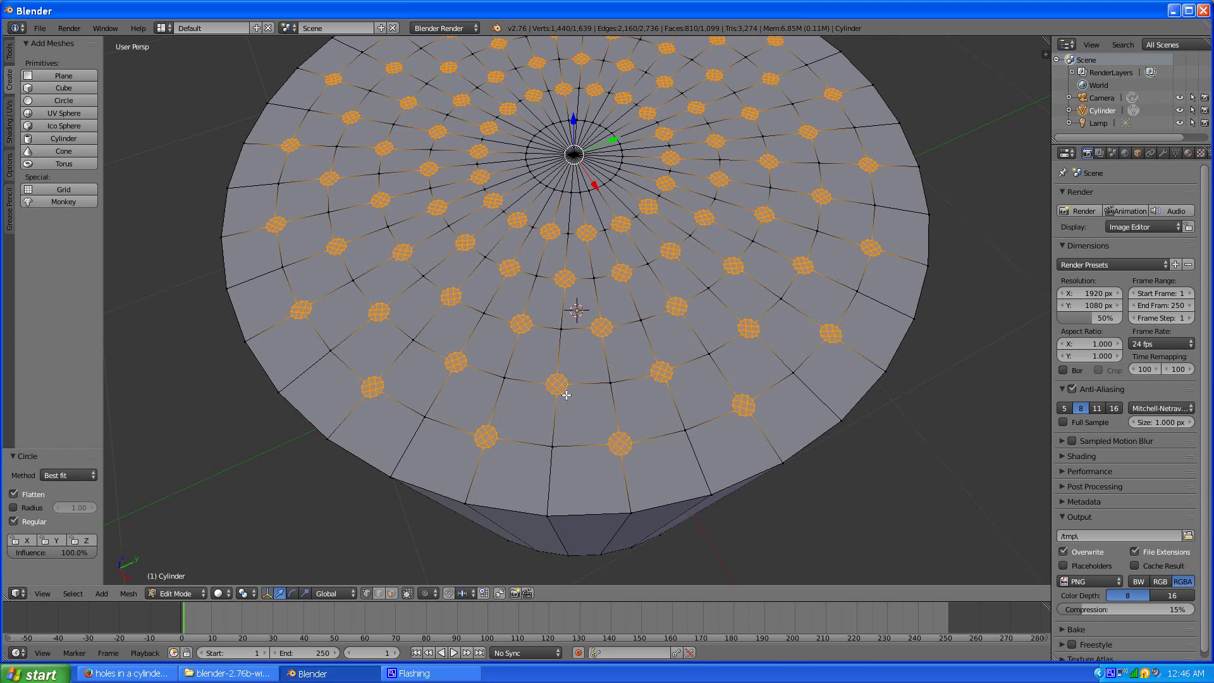
scroll(489, 439, up, 2)
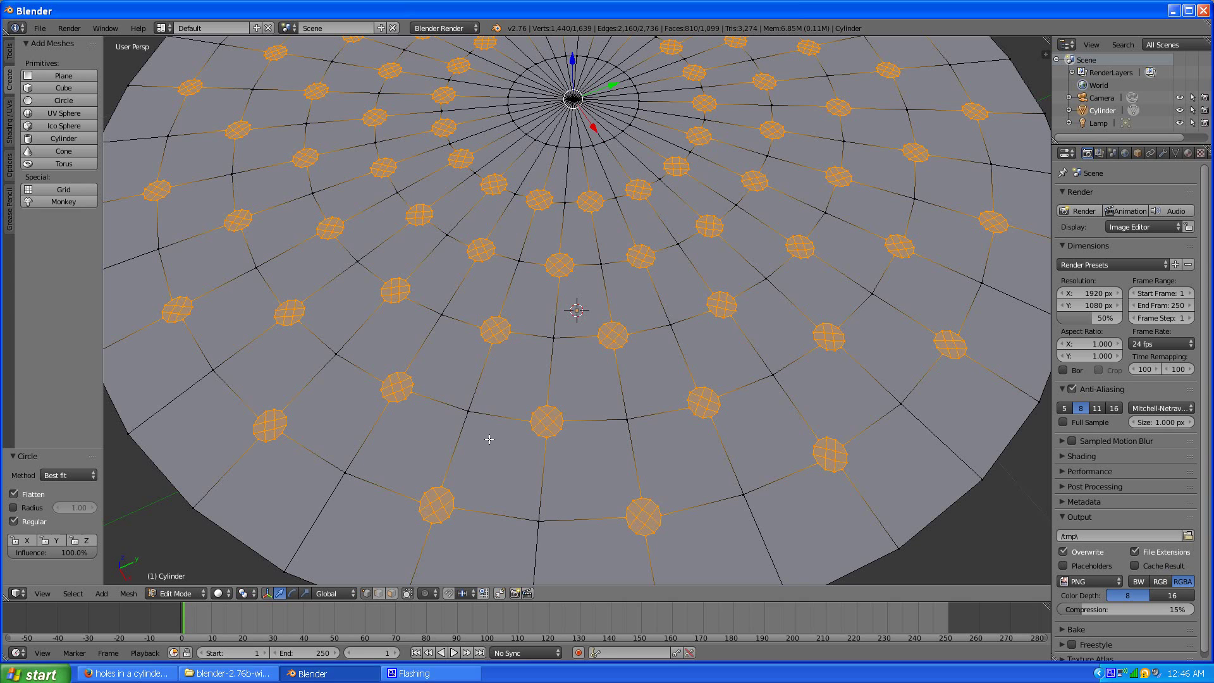
scroll(437, 416, down, 3)
scroll(515, 415, up, 3)
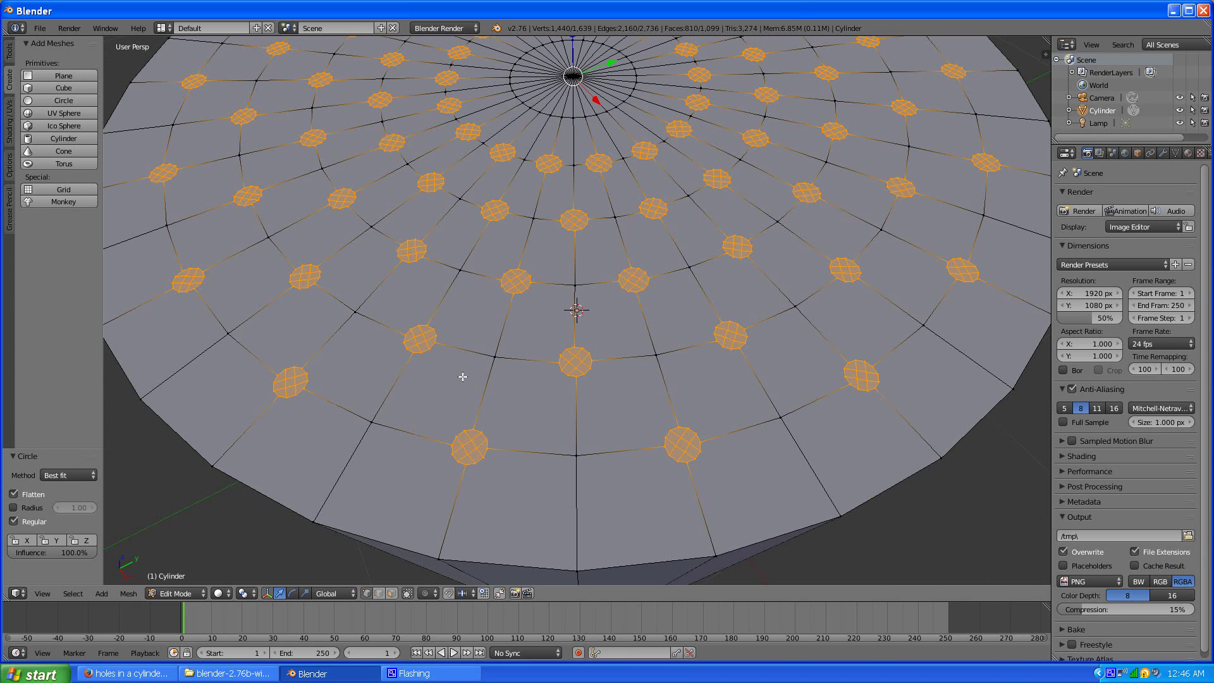
Step: Outset the round patches by 0.0167 and extrude them 0.0304 down into recessed holes
key(i)
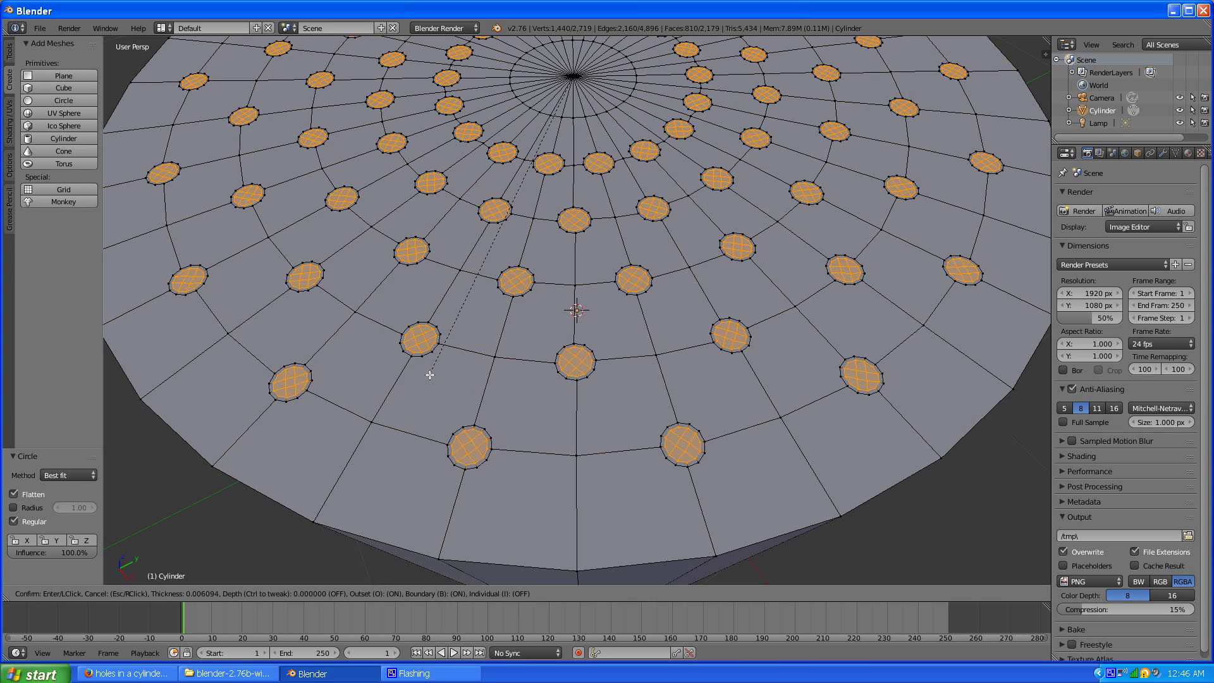
key(o)
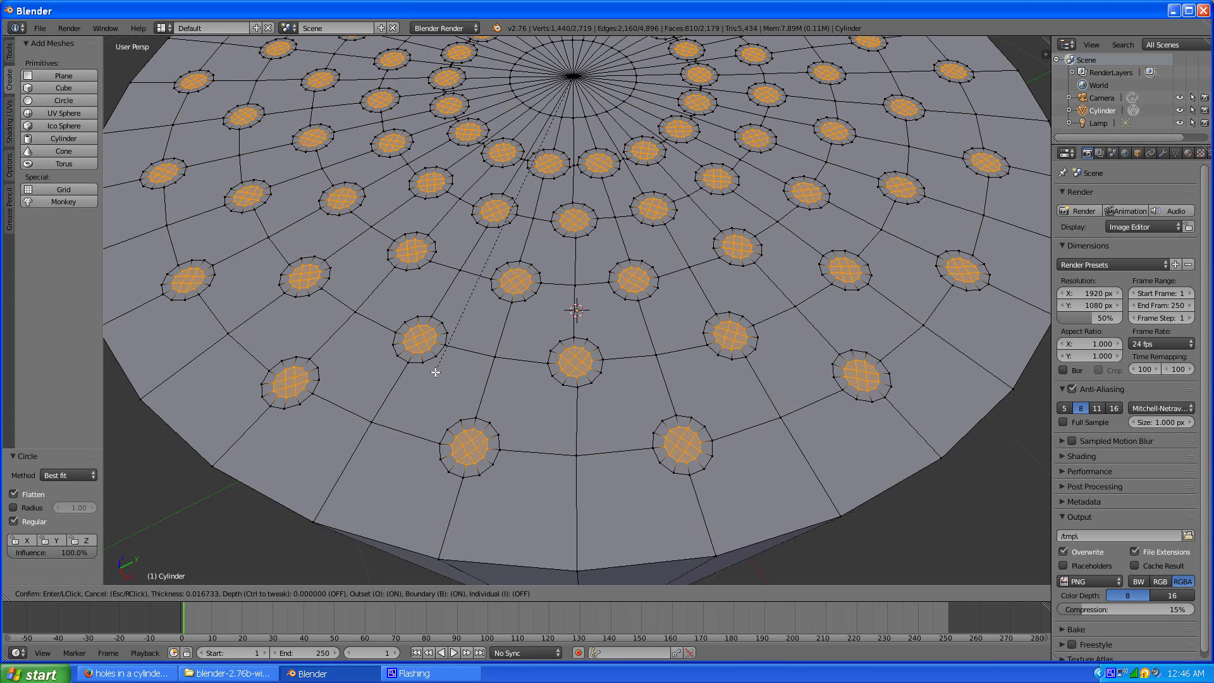
click(435, 372)
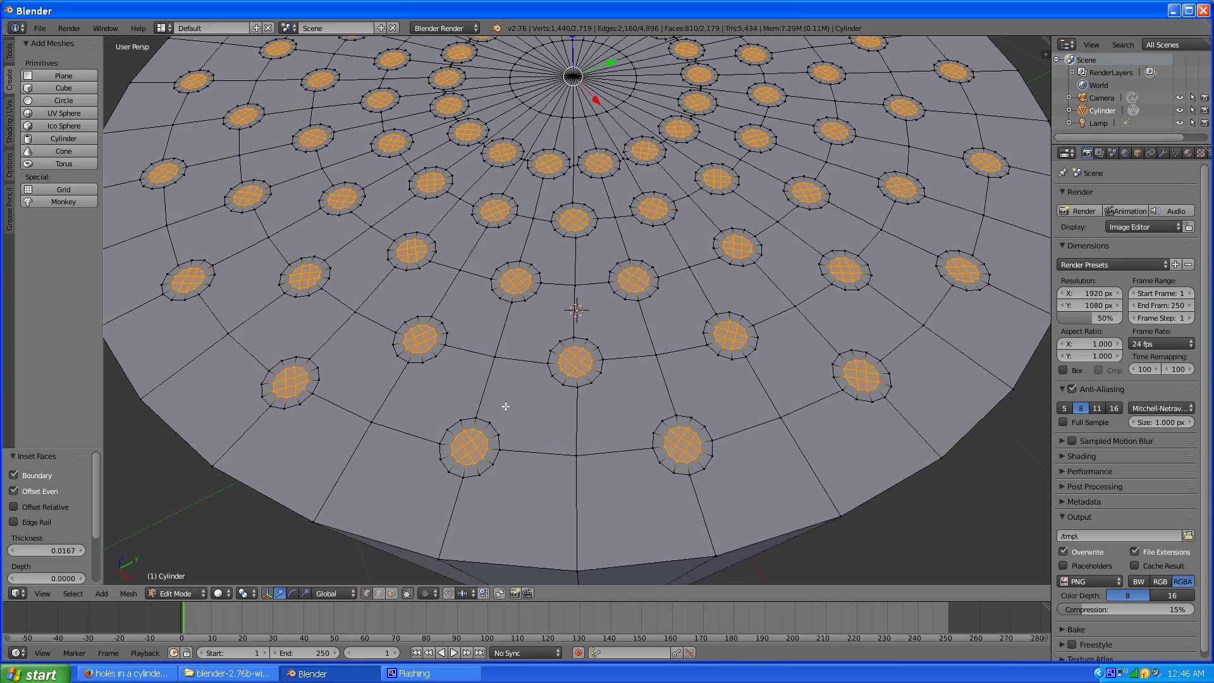
key(e)
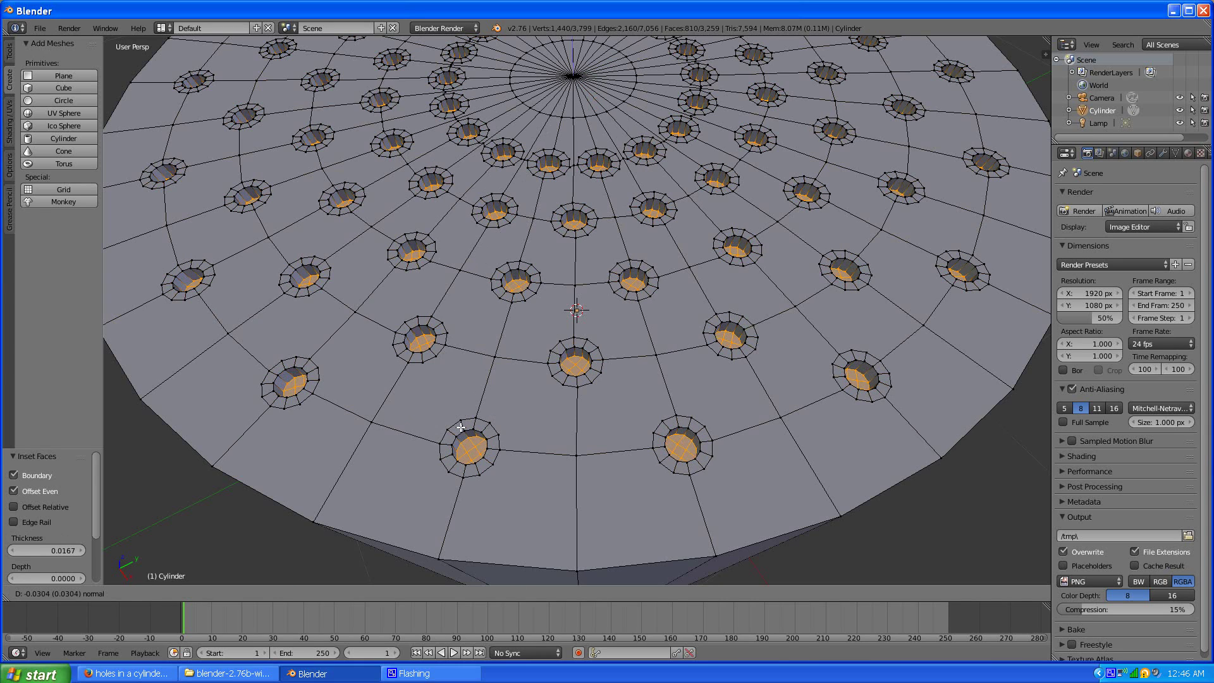
click(510, 393)
key(a)
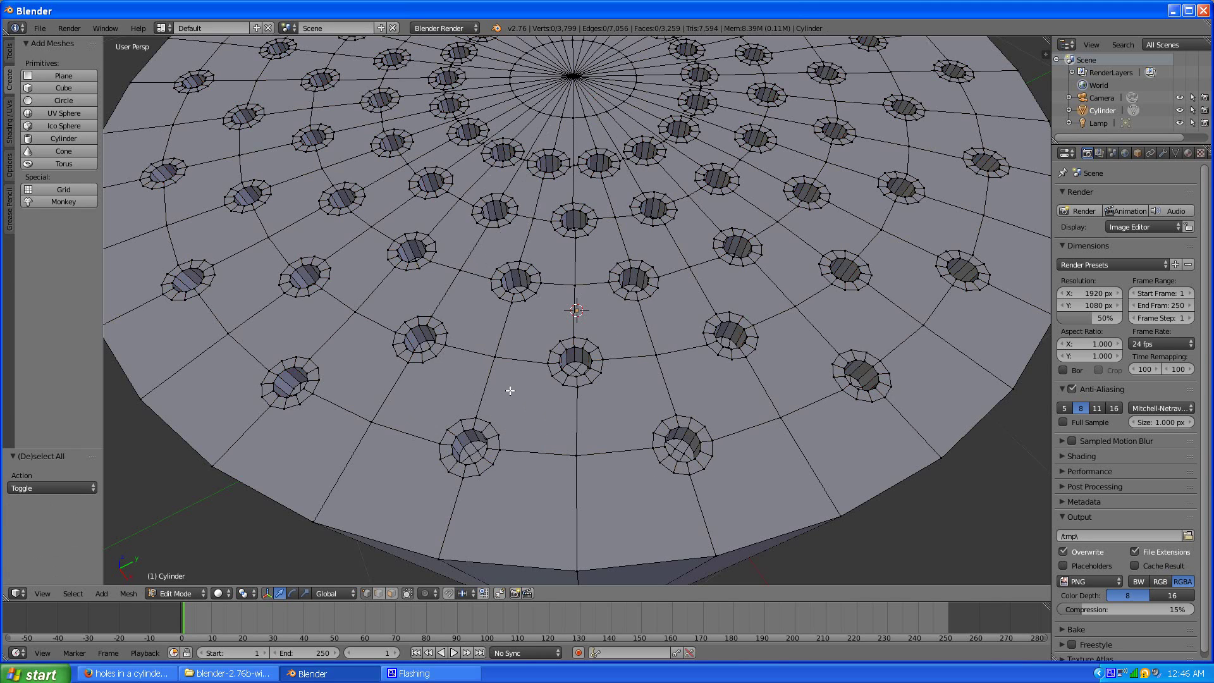
scroll(510, 391, down, 5)
scroll(510, 395, up, 1)
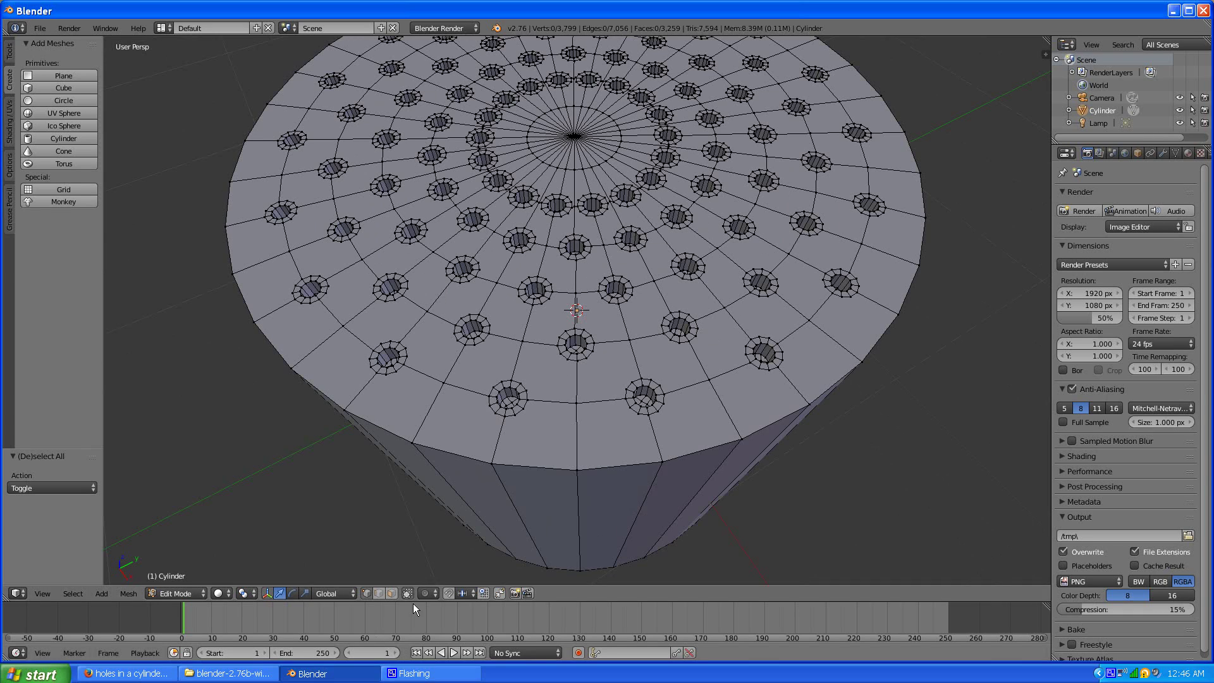
Step: Select the top's outer rim loop and everything inside it with Select Loop Inner-Region
alt+right_click(517, 457)
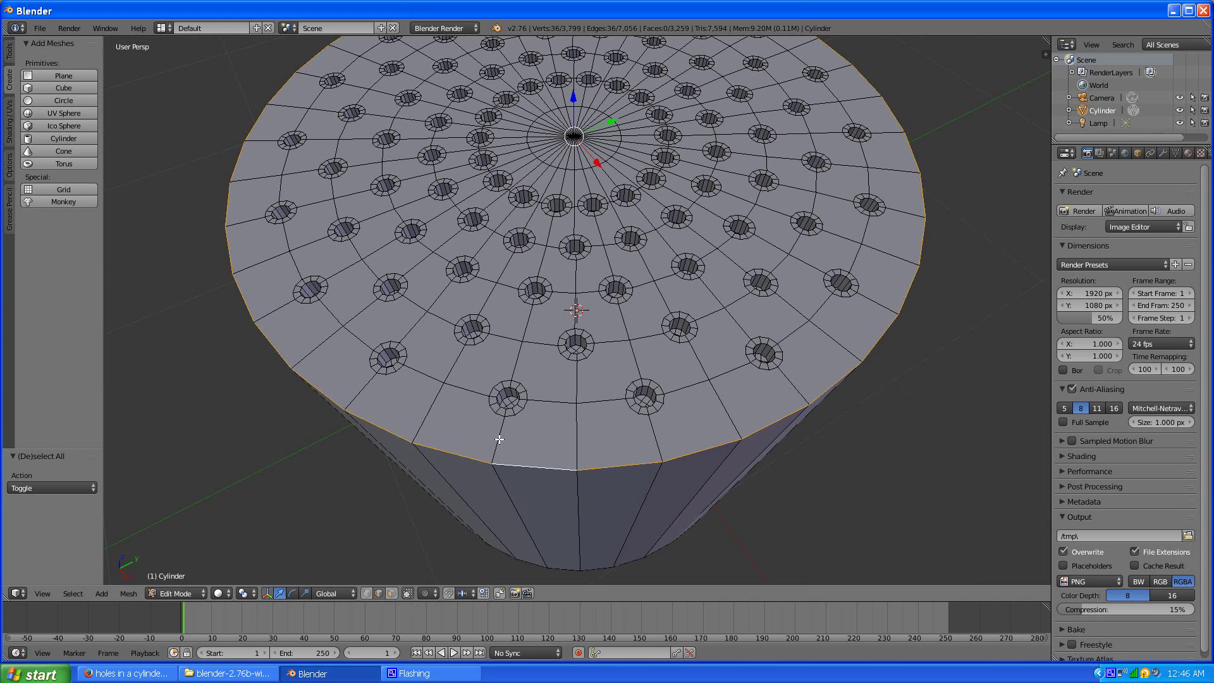
mouse_move(483, 447)
middle_down()
mouse_move(498, 504)
mouse_move(493, 446)
middle_up()
middle_drag(485, 350, 471, 381)
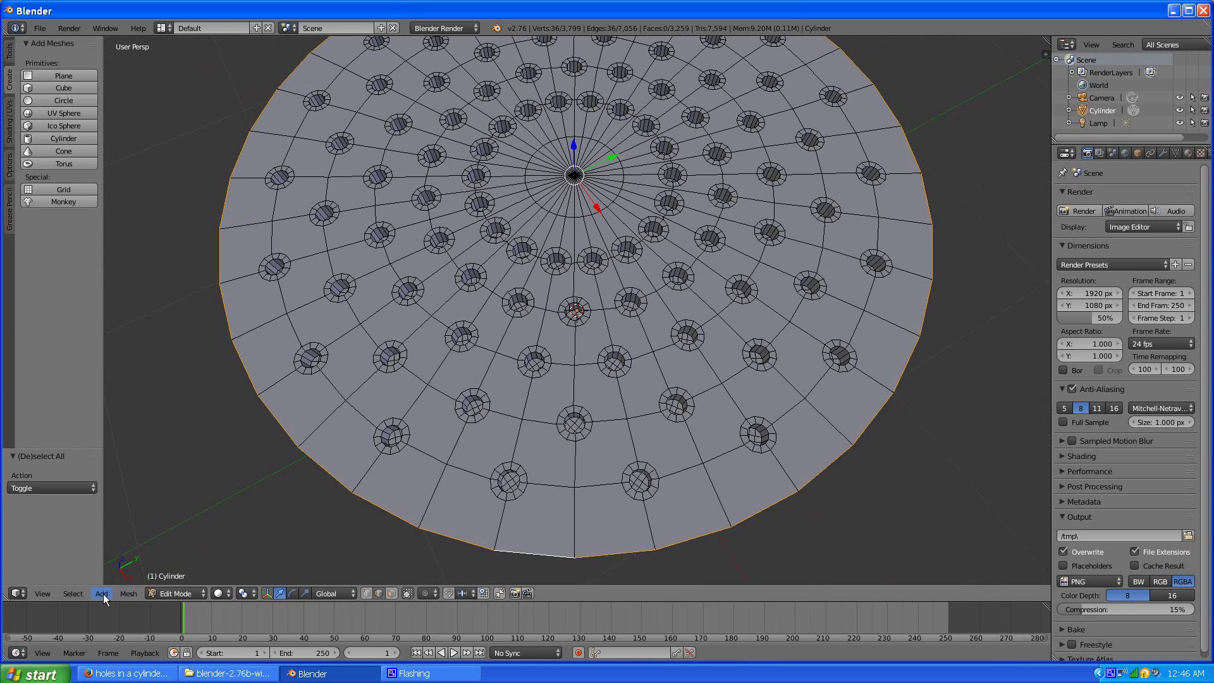
click(73, 596)
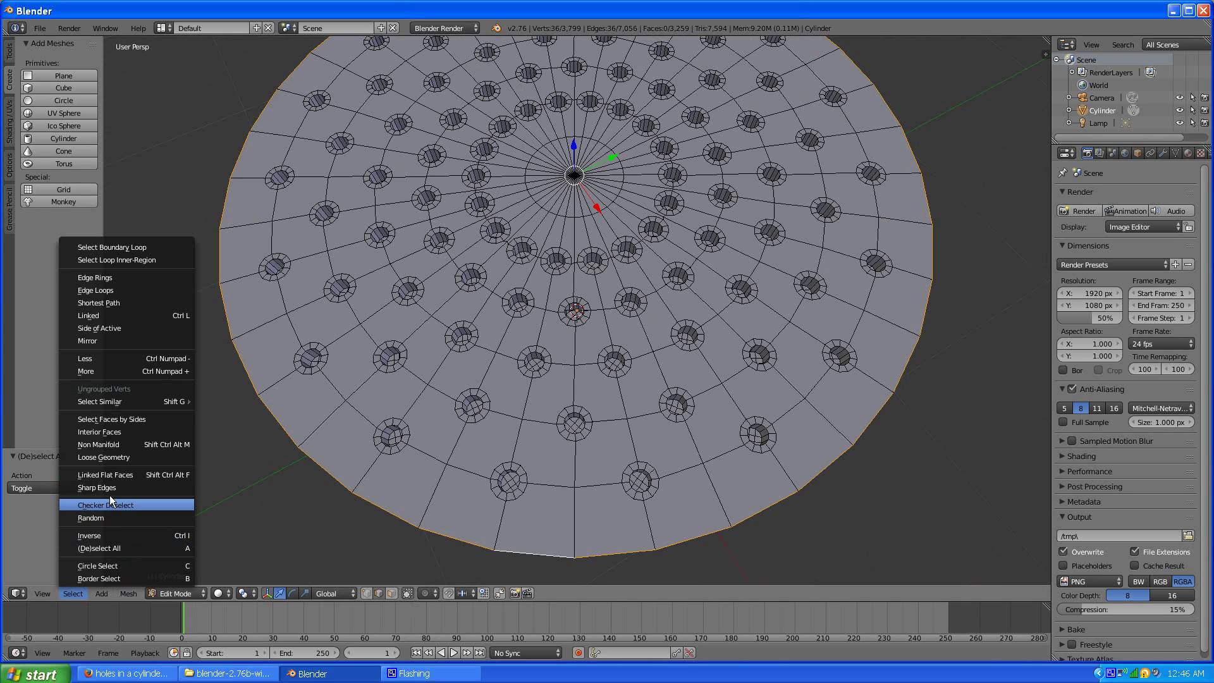
click(146, 262)
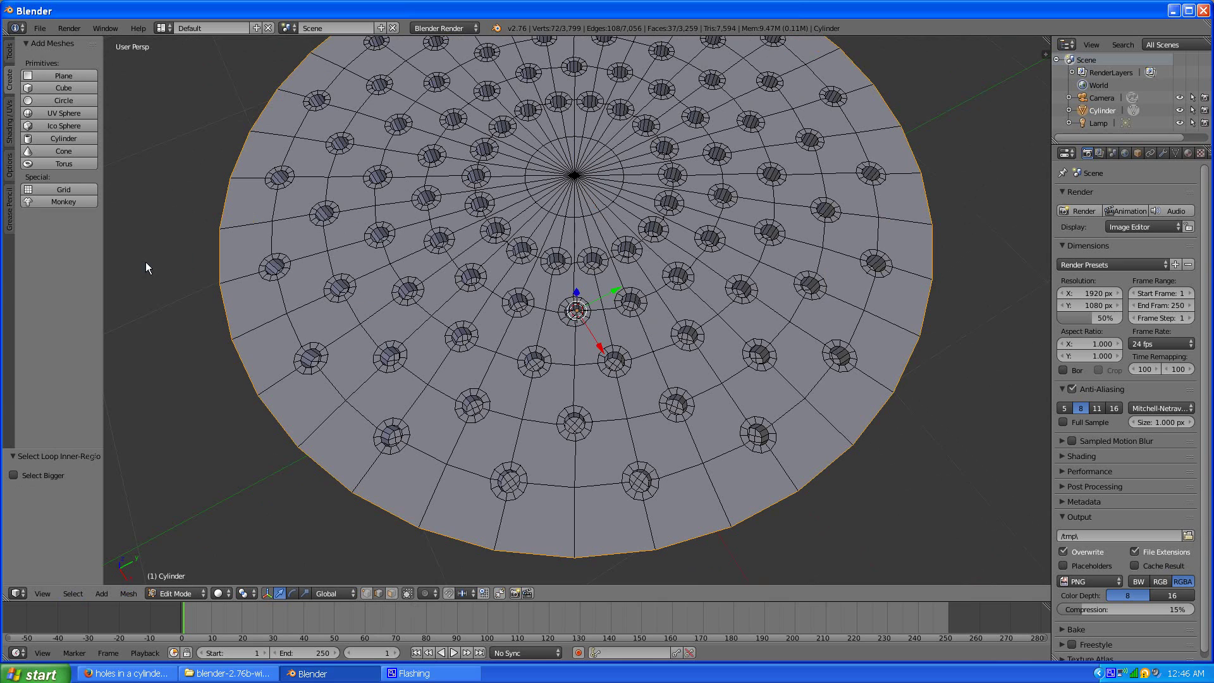
Step: Outset the whole top cap to add a border ring, then pick a few rim and hole edges
middle_drag(344, 337, 279, 342)
key(i)
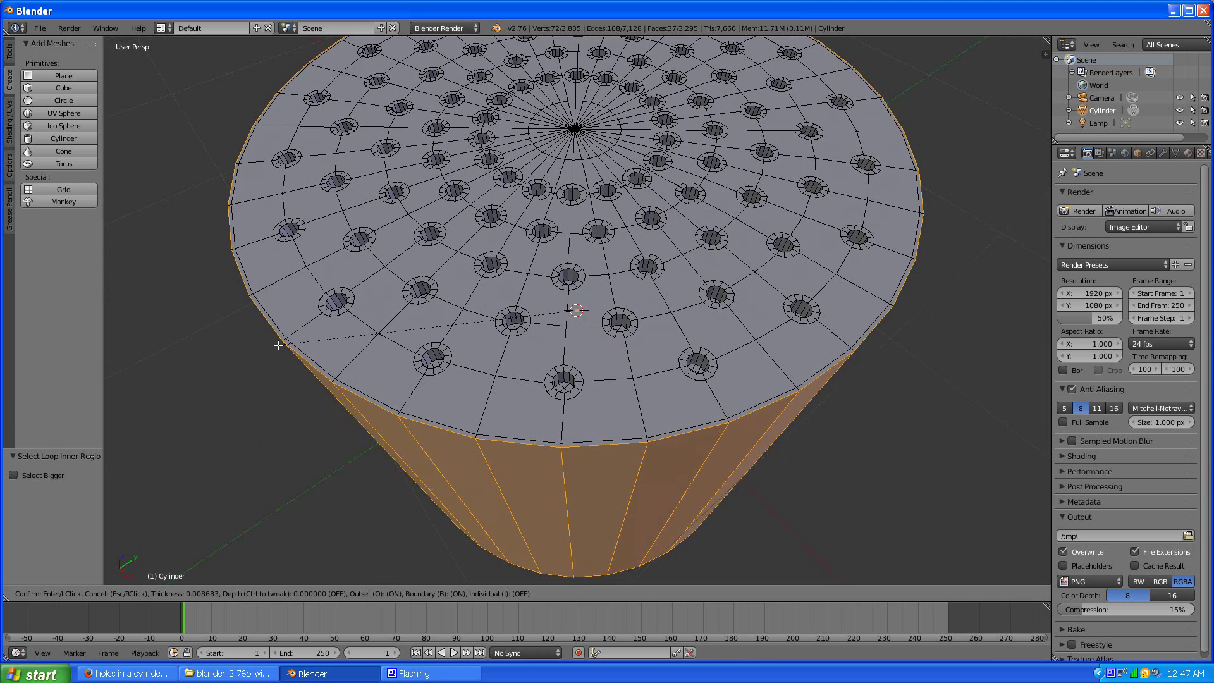
key(o)
click(283, 344)
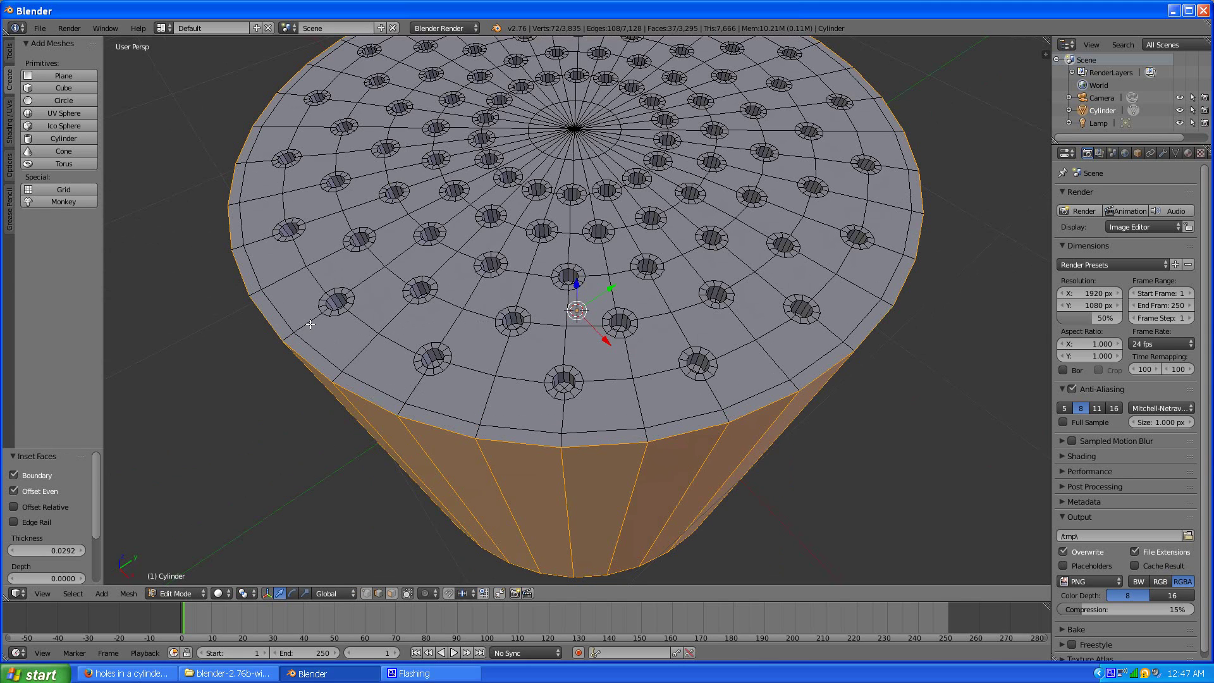
key(a)
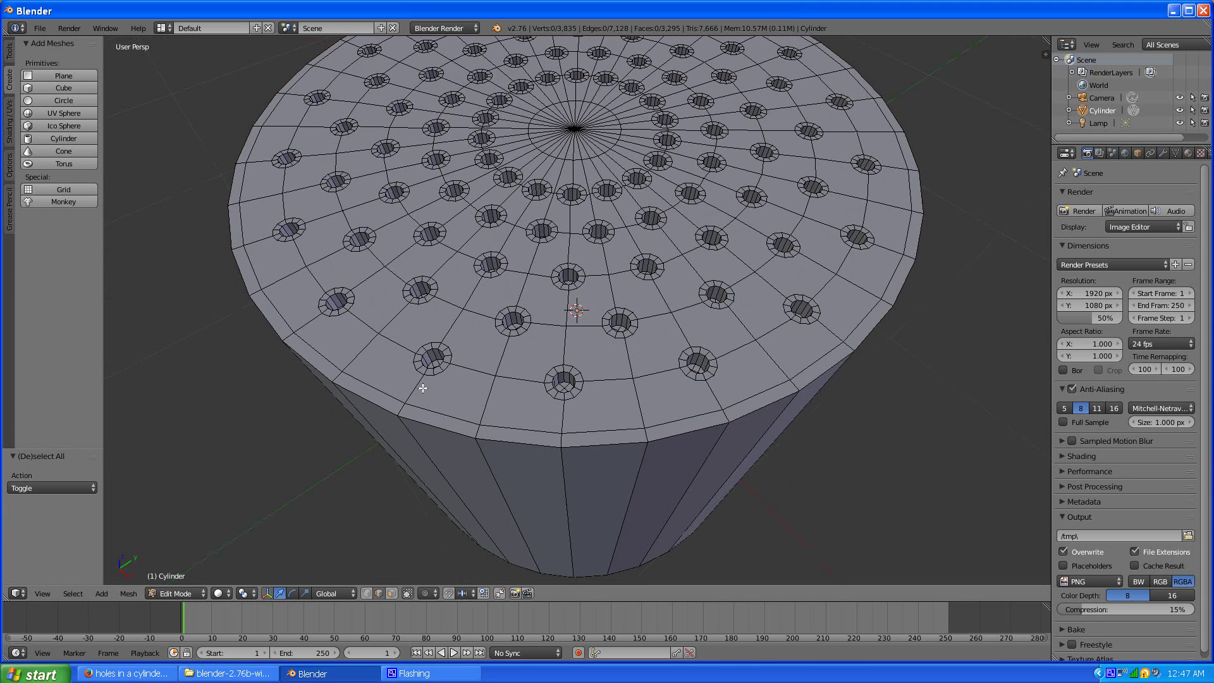
scroll(492, 381, up, 3)
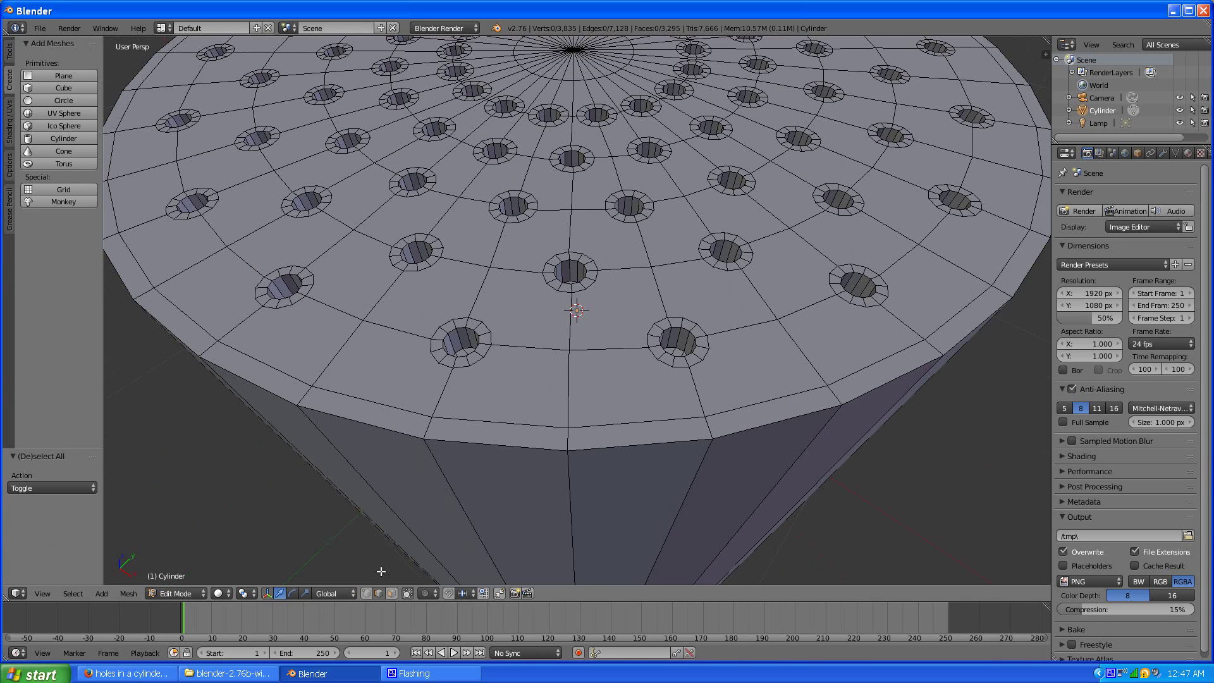
right_click(368, 430)
right_click(476, 433)
right_click(461, 356)
Step: Return to Object Mode and shade the cylinder smooth
click(177, 593)
click(184, 578)
scroll(419, 385, down, 3)
scroll(680, 270, up, 2)
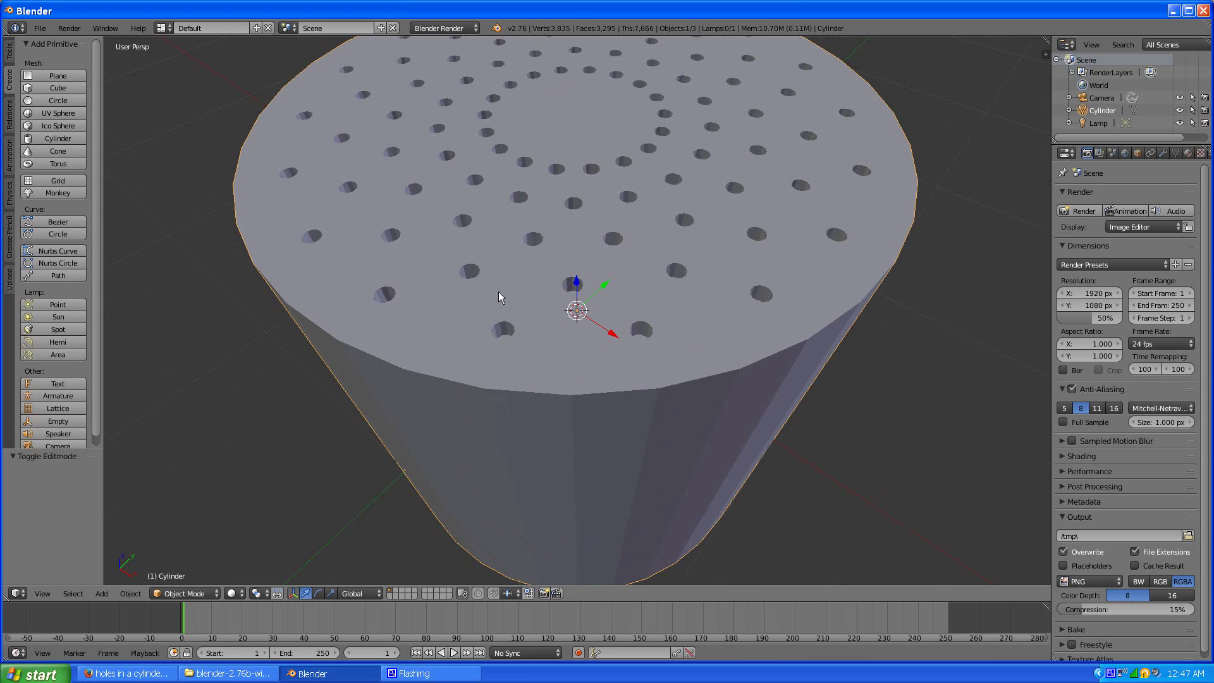
click(10, 53)
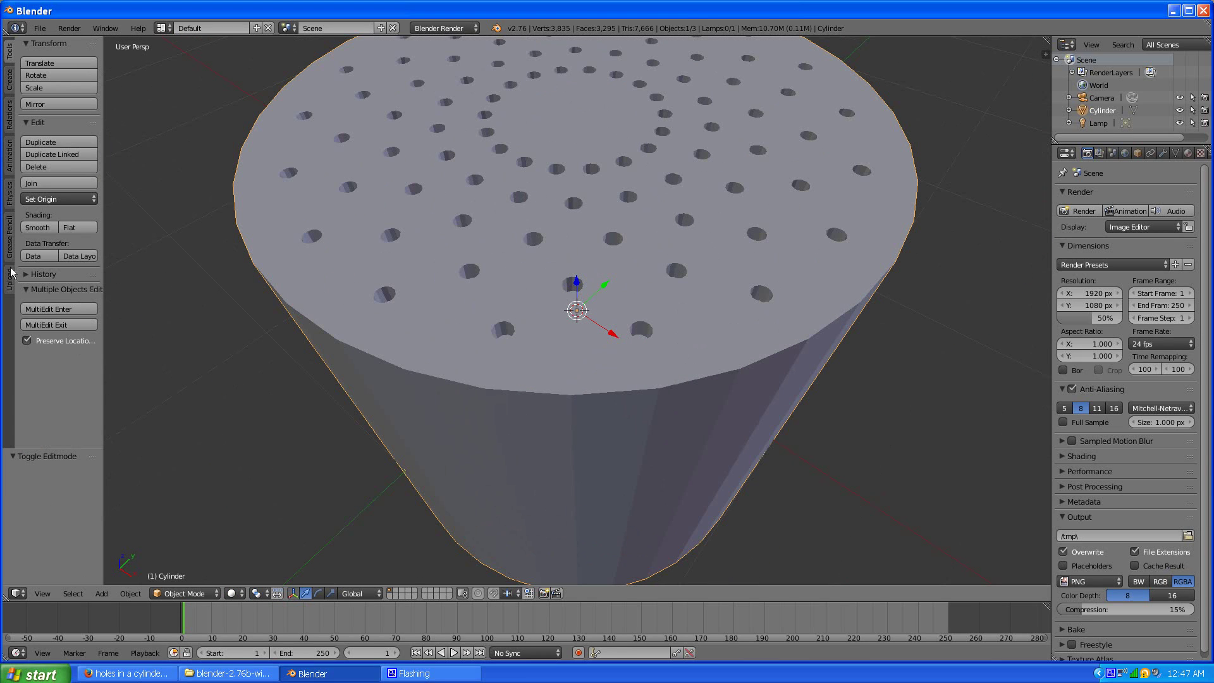
click(39, 227)
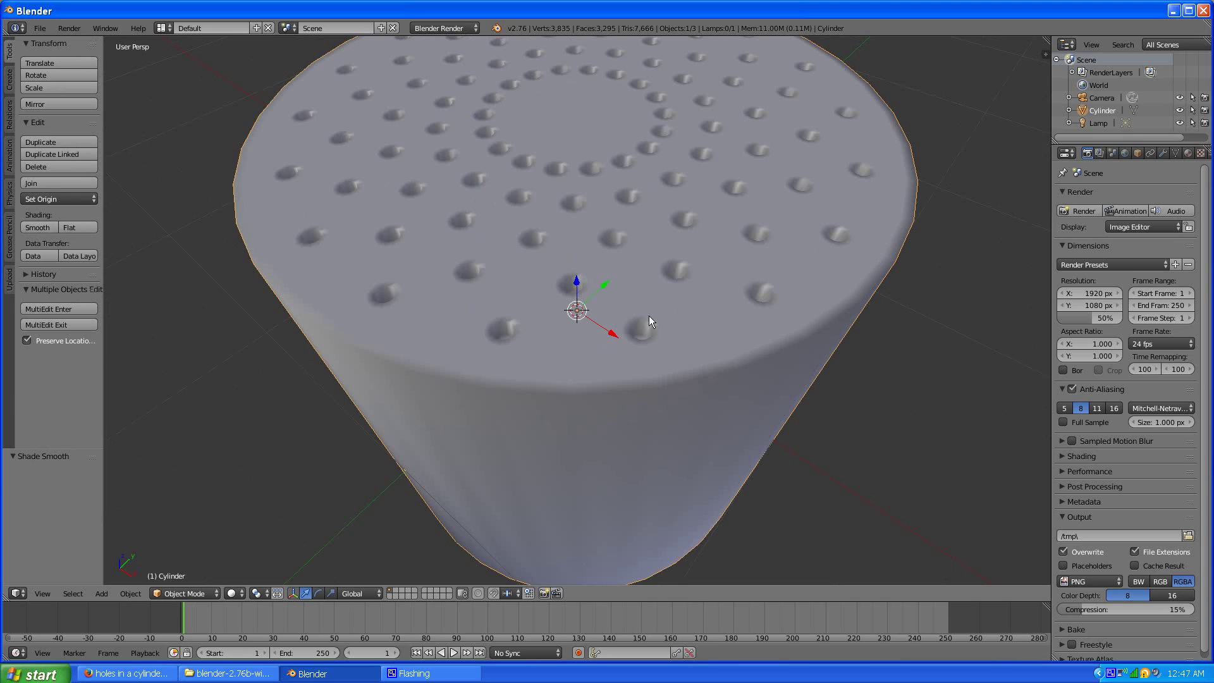
Step: Add a Subdivision Surface modifier and view the rounded perforated top
click(1163, 154)
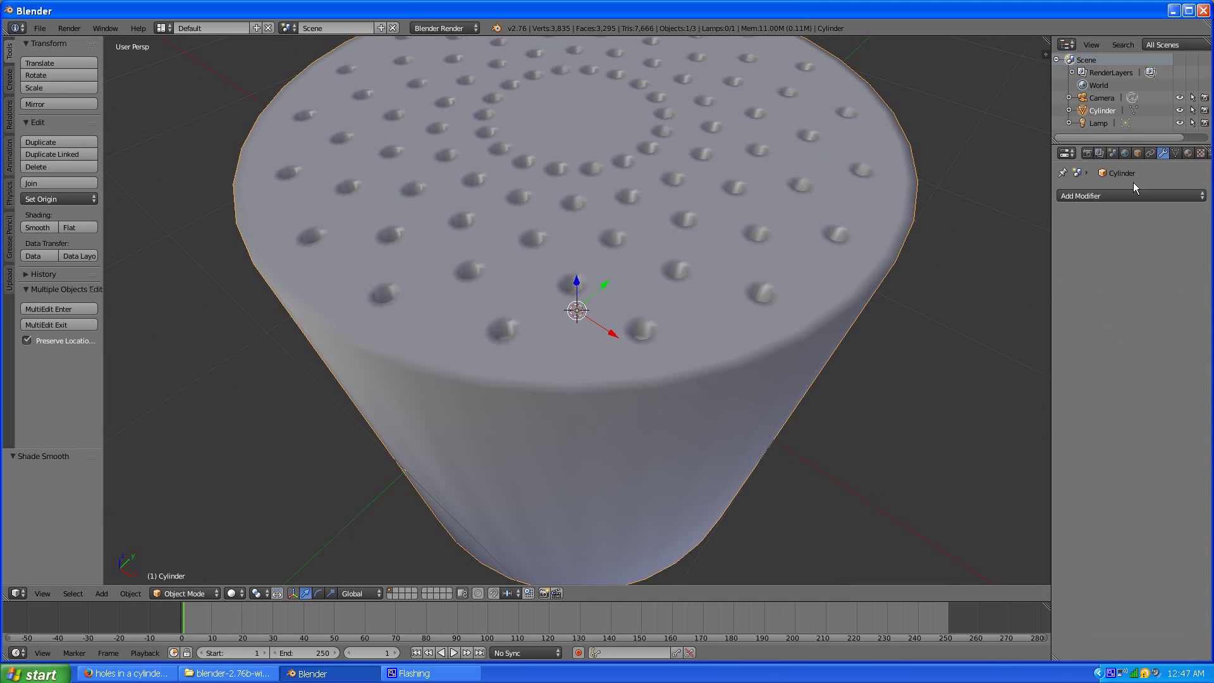
click(1125, 195)
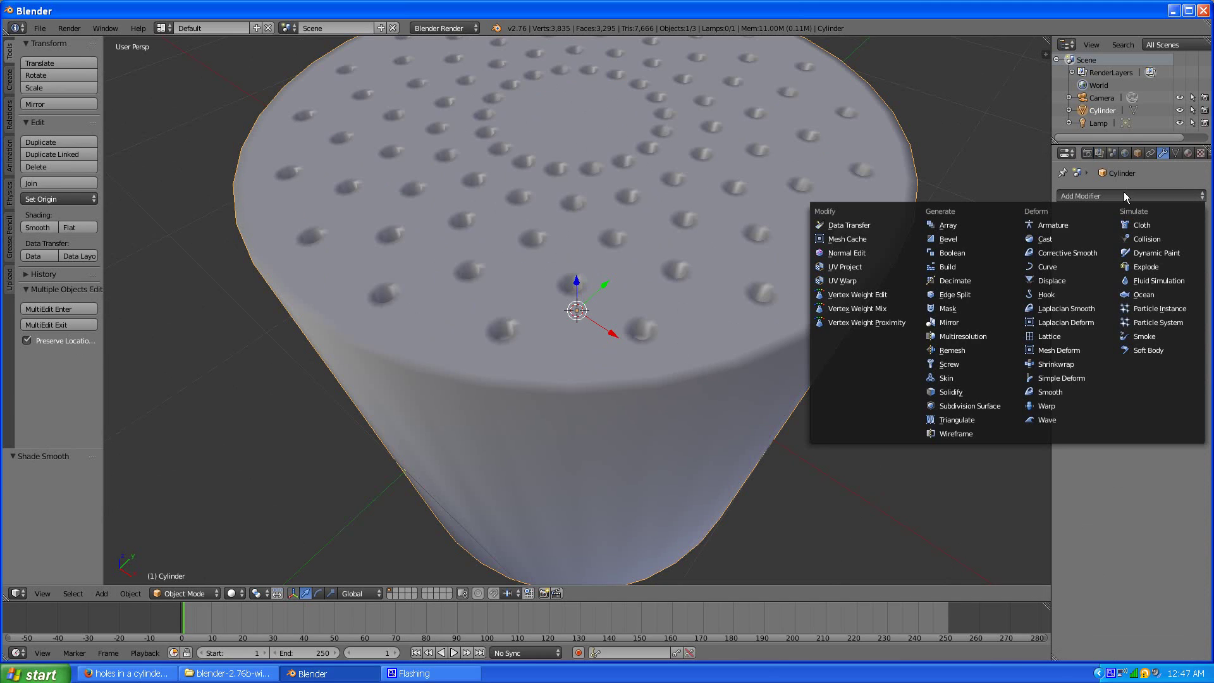
click(953, 403)
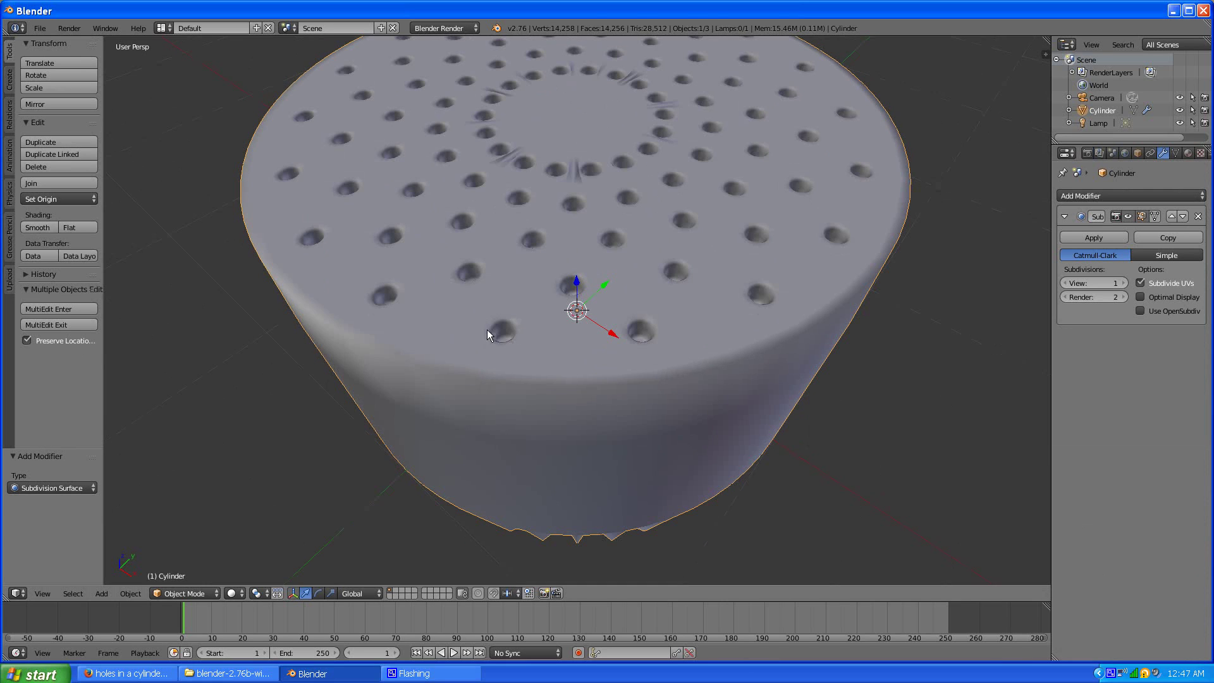
middle_drag(487, 330, 474, 353)
scroll(556, 240, up, 2)
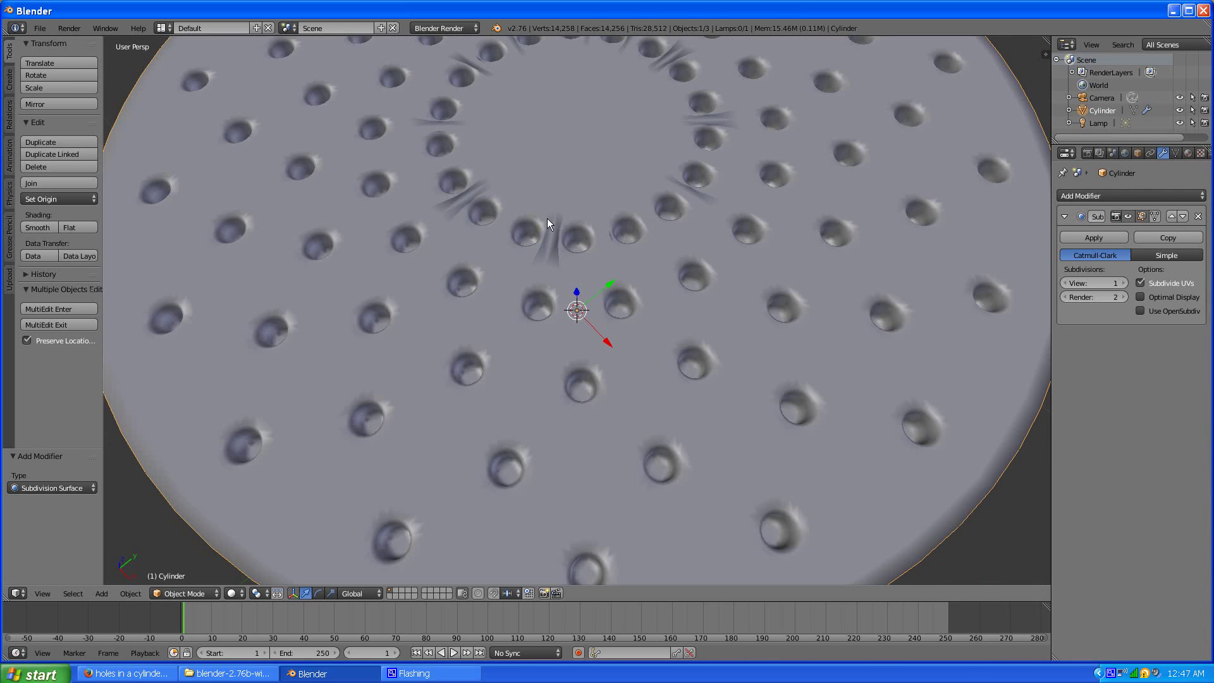
Step: Toggle the cylinder's Wire display on and back off in Object properties
click(205, 593)
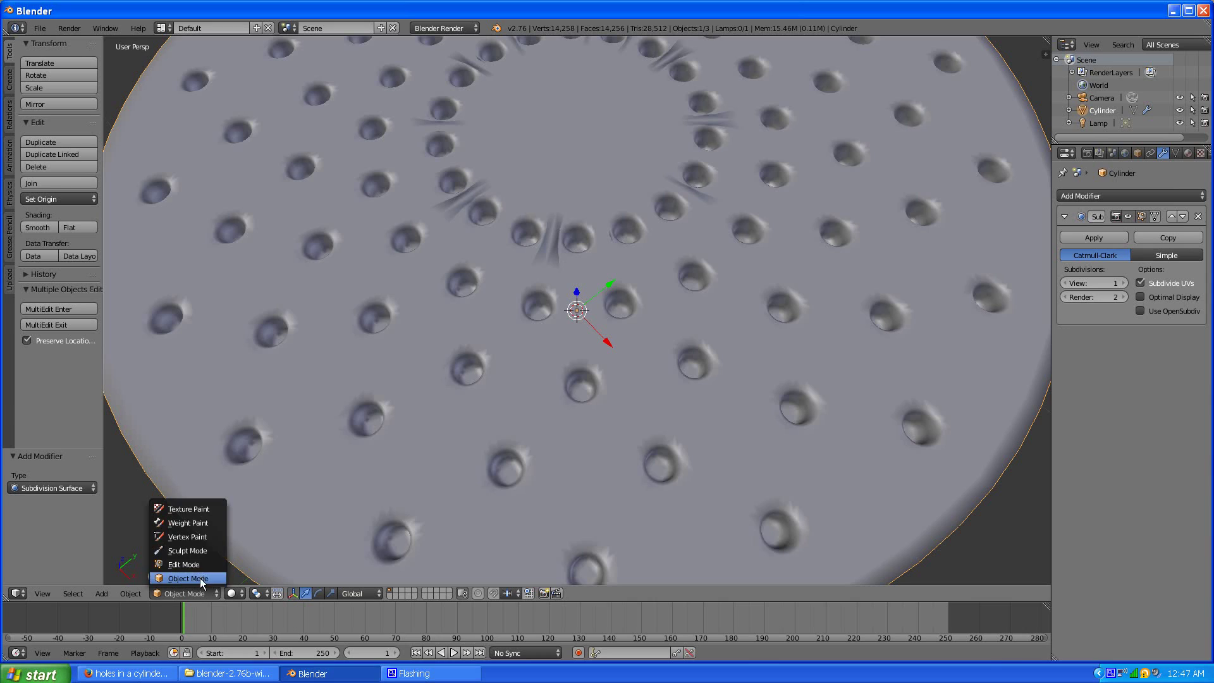
click(196, 586)
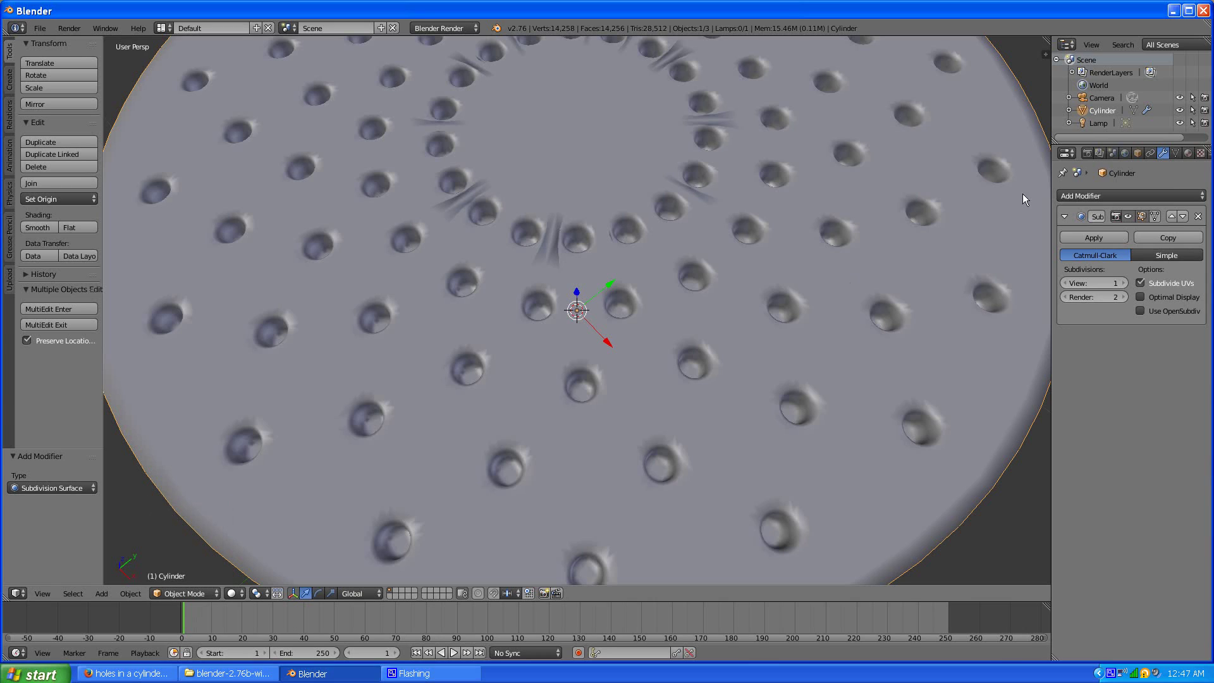
click(1137, 153)
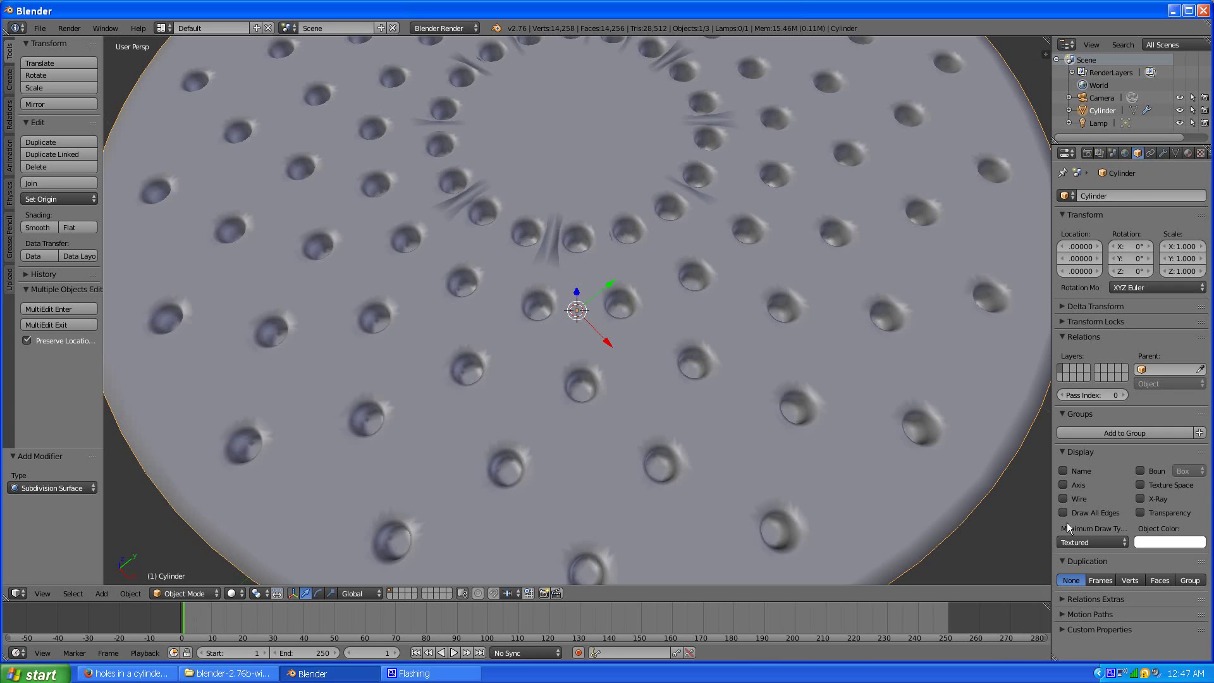
click(1062, 499)
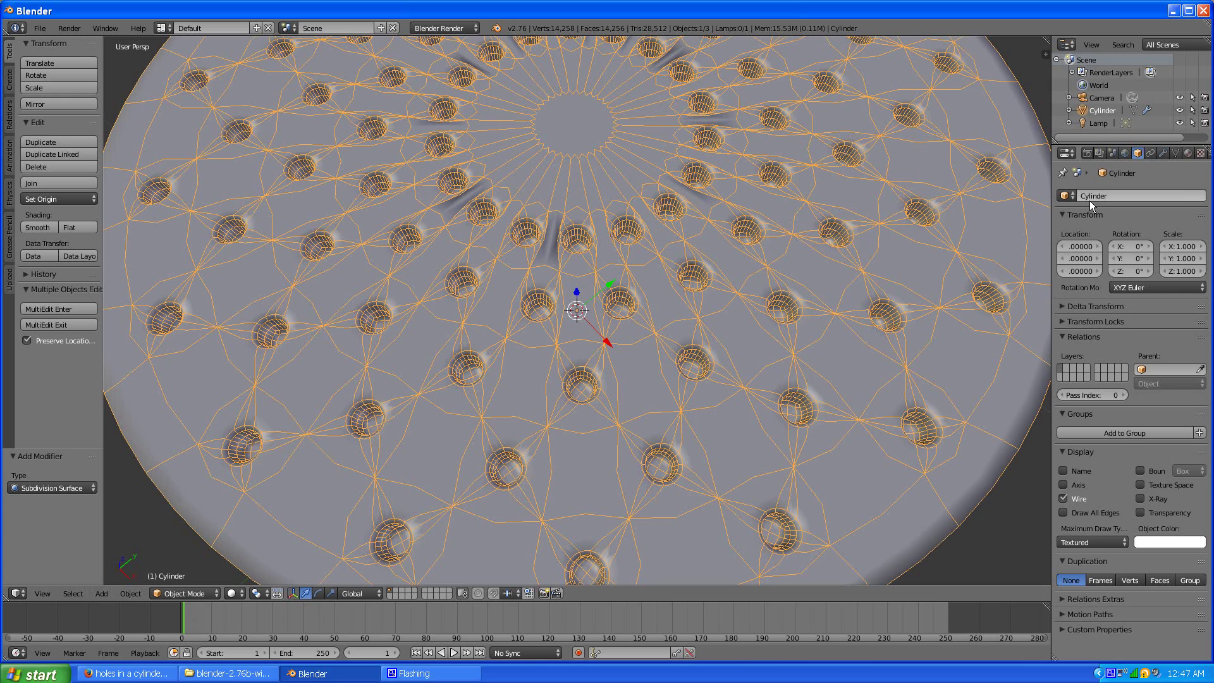
click(1064, 498)
Step: Disable the Subdivision Surface modifier's display in the viewport
middle_drag(681, 333, 571, 344)
scroll(570, 370, up, 3)
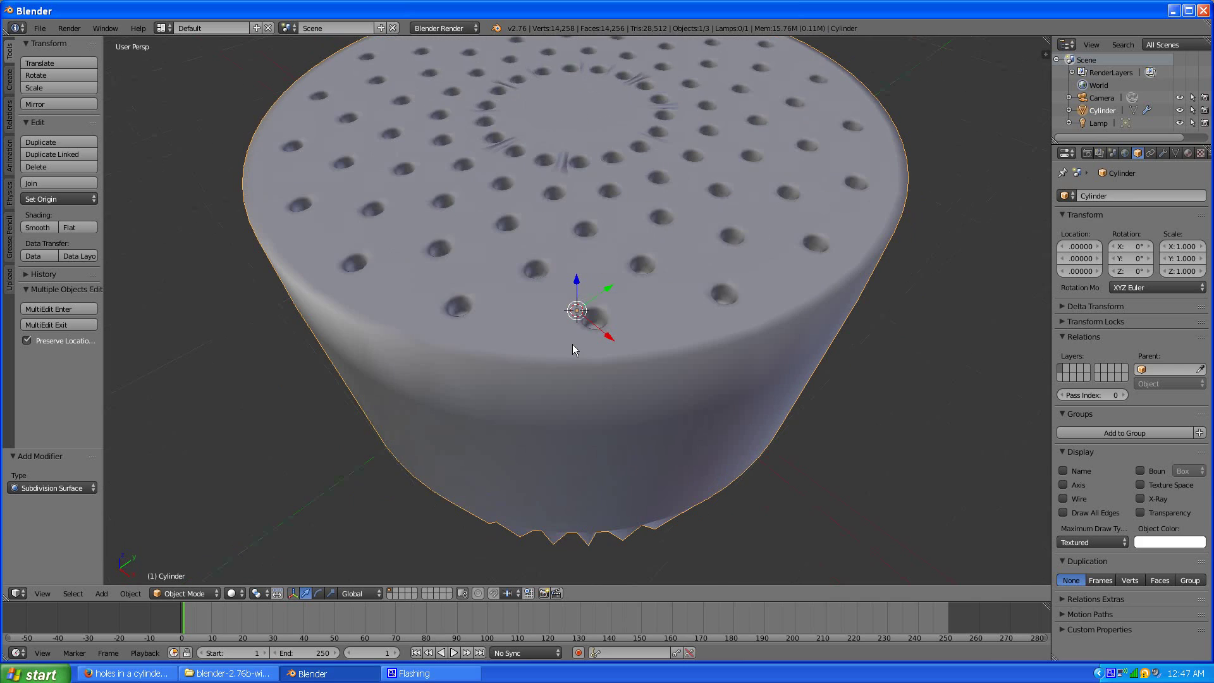
click(1162, 153)
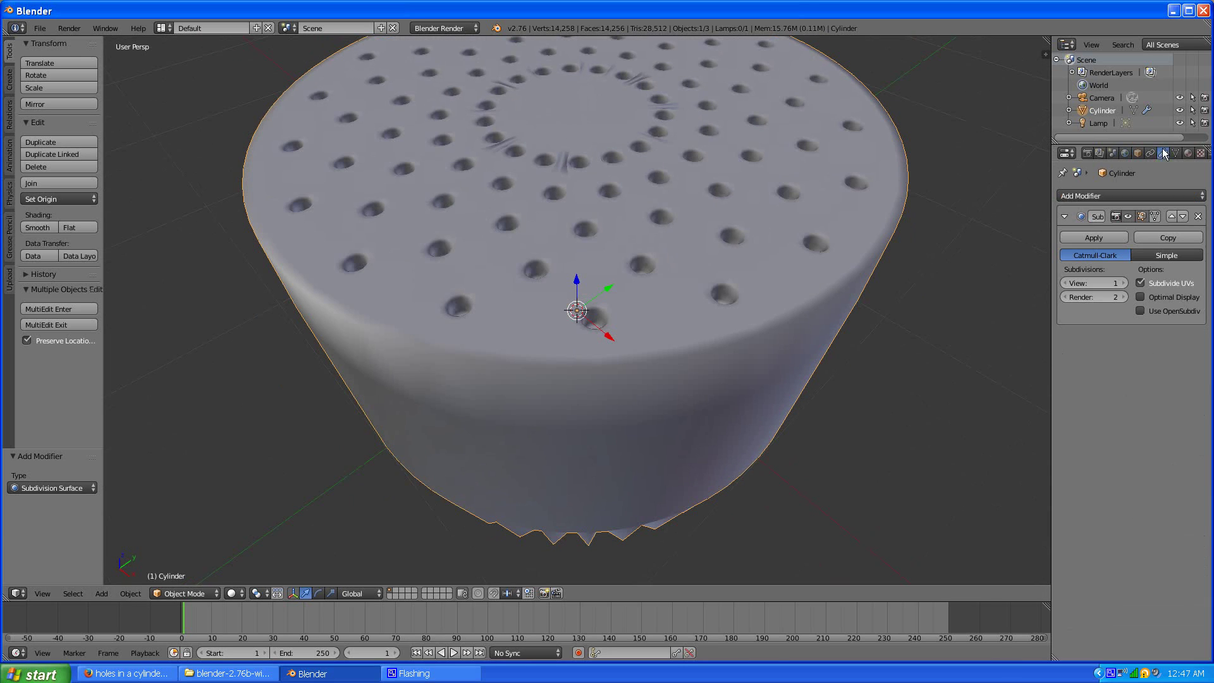
click(1129, 216)
middle_drag(608, 253, 609, 308)
scroll(608, 308, up, 2)
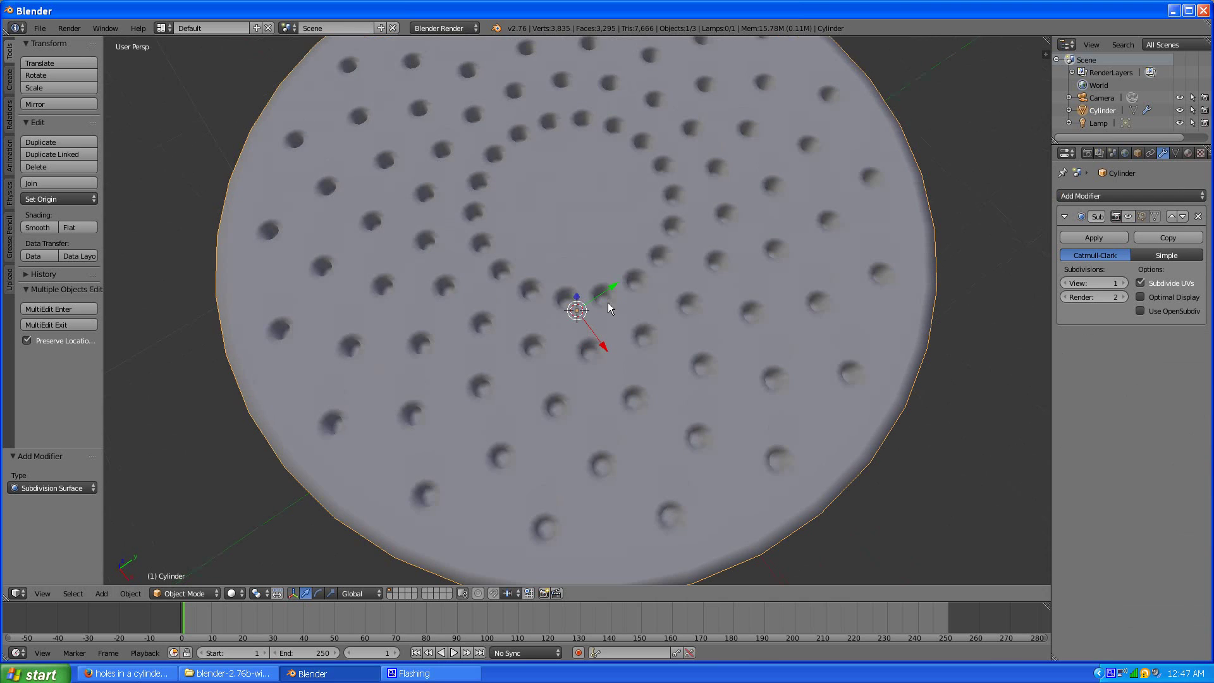
click(192, 595)
Step: In Edit Mode with face select, select faces matching a top face's Polygon Sides
click(181, 564)
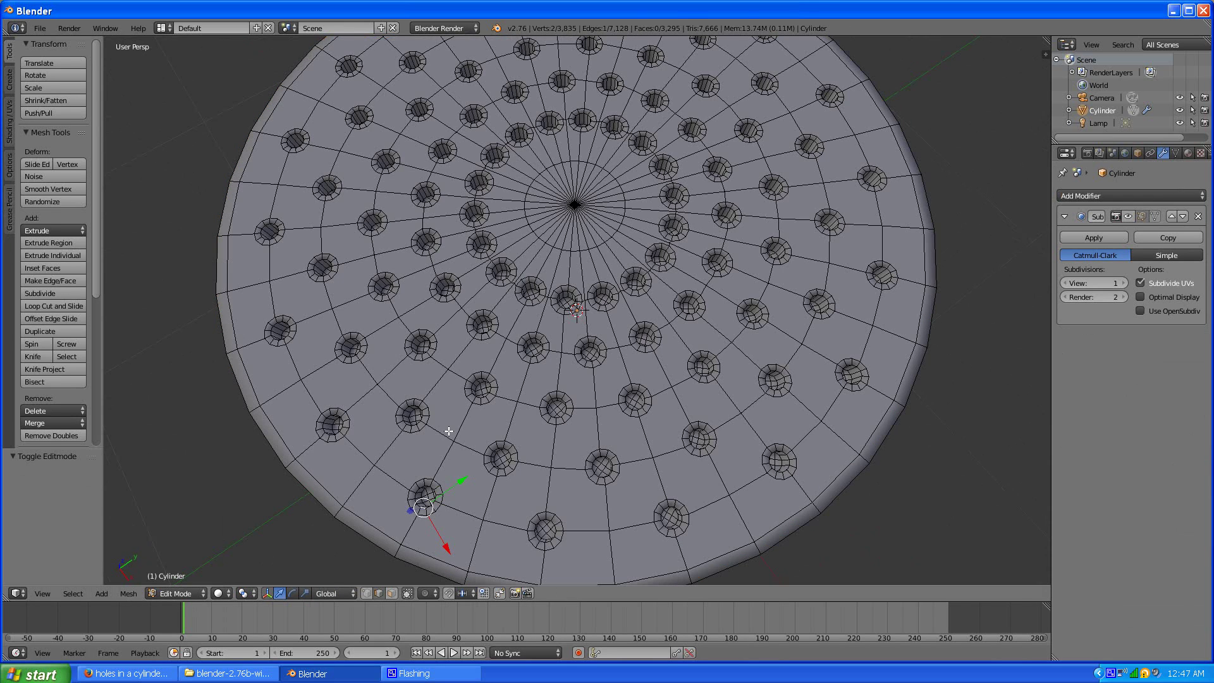
middle_drag(448, 431, 455, 414)
click(392, 594)
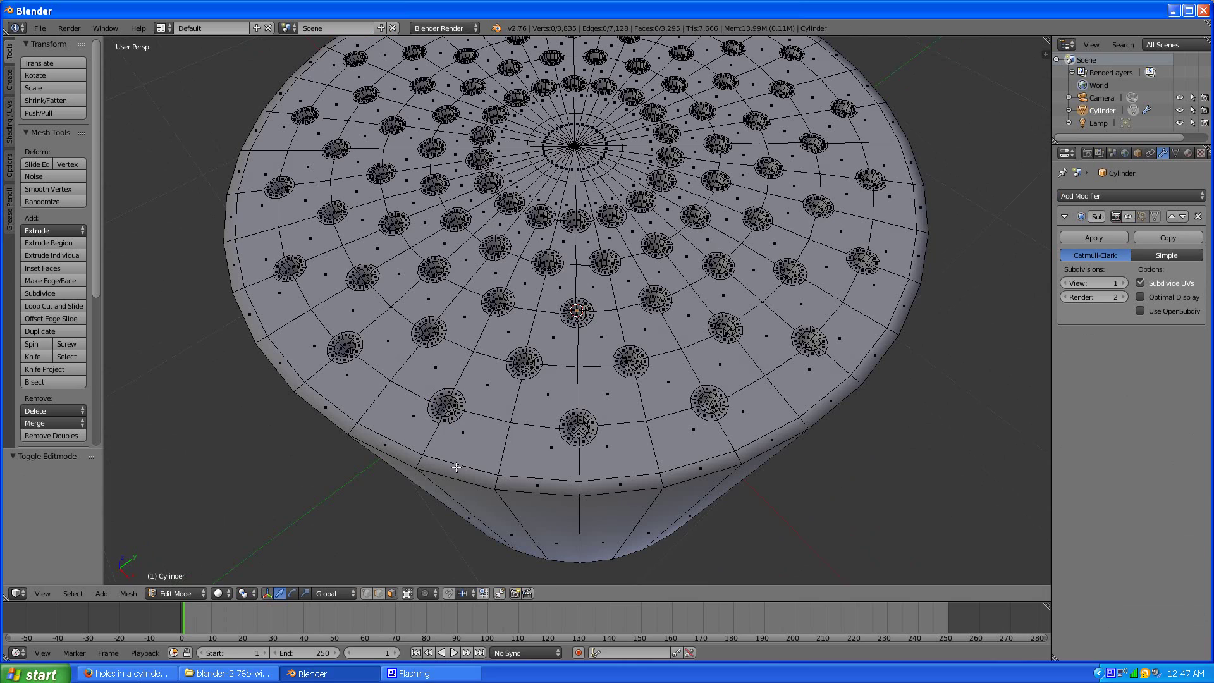
right_click(478, 434)
key(shift+g)
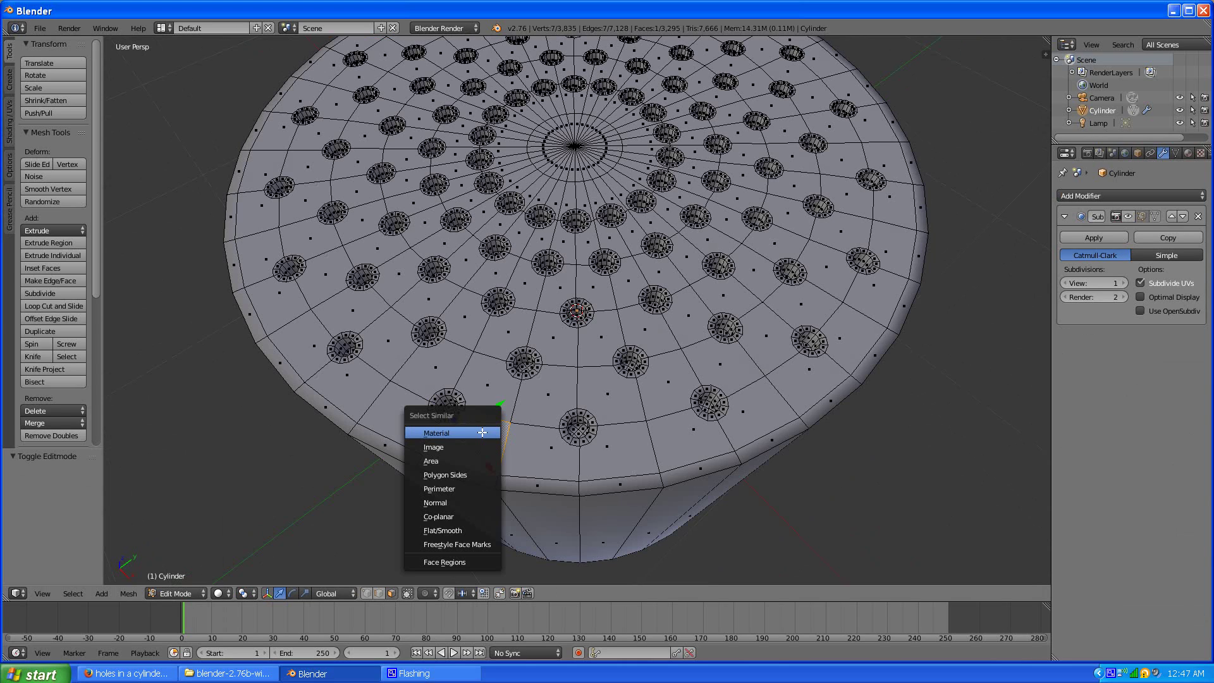
click(455, 476)
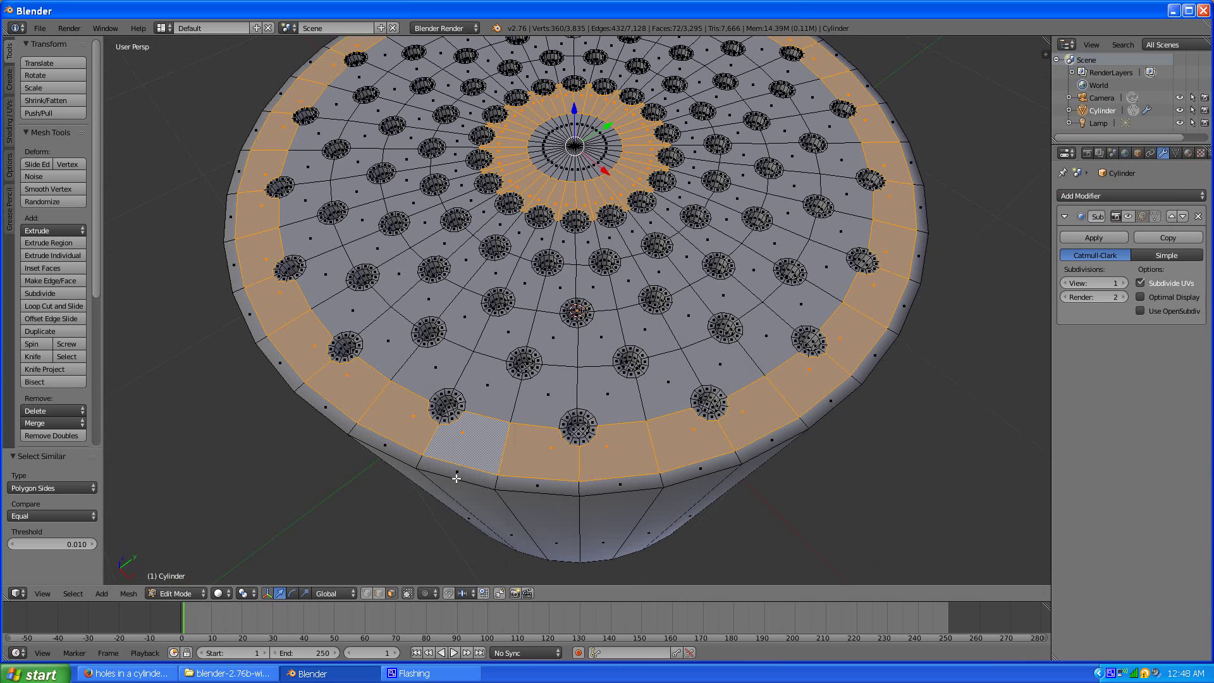
Step: Add several quad faces between the holes and hide the transform manipulator
click(502, 379)
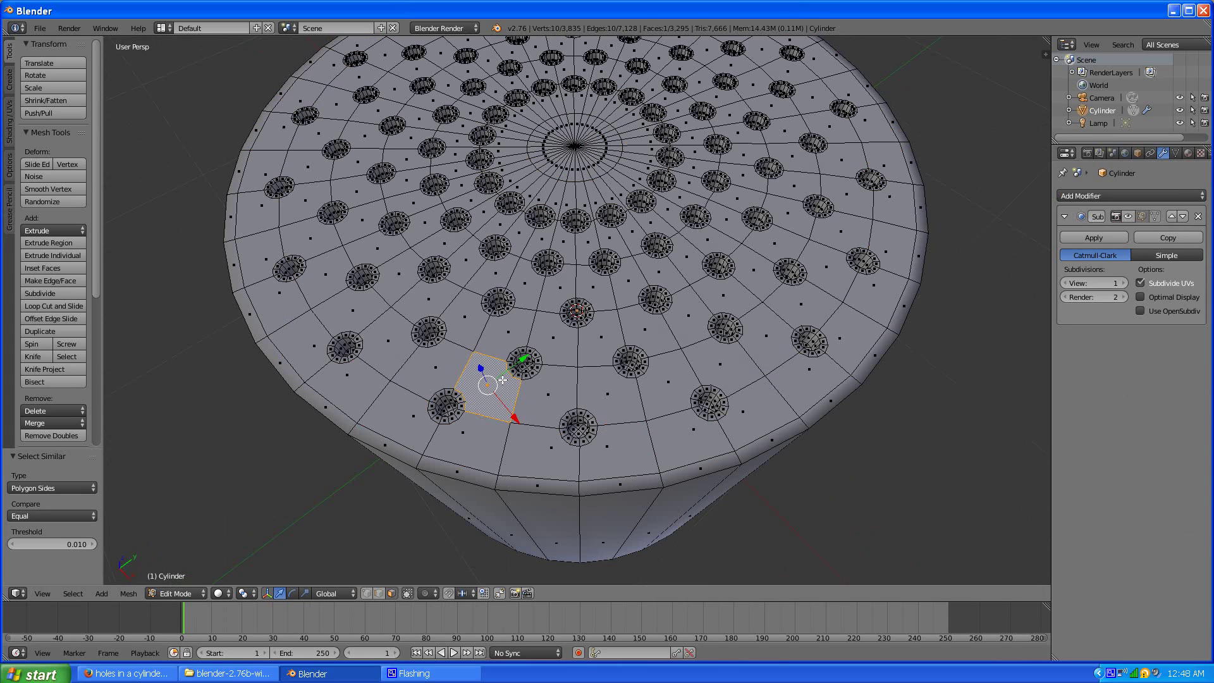
shift+click(544, 402)
shift+click(476, 441)
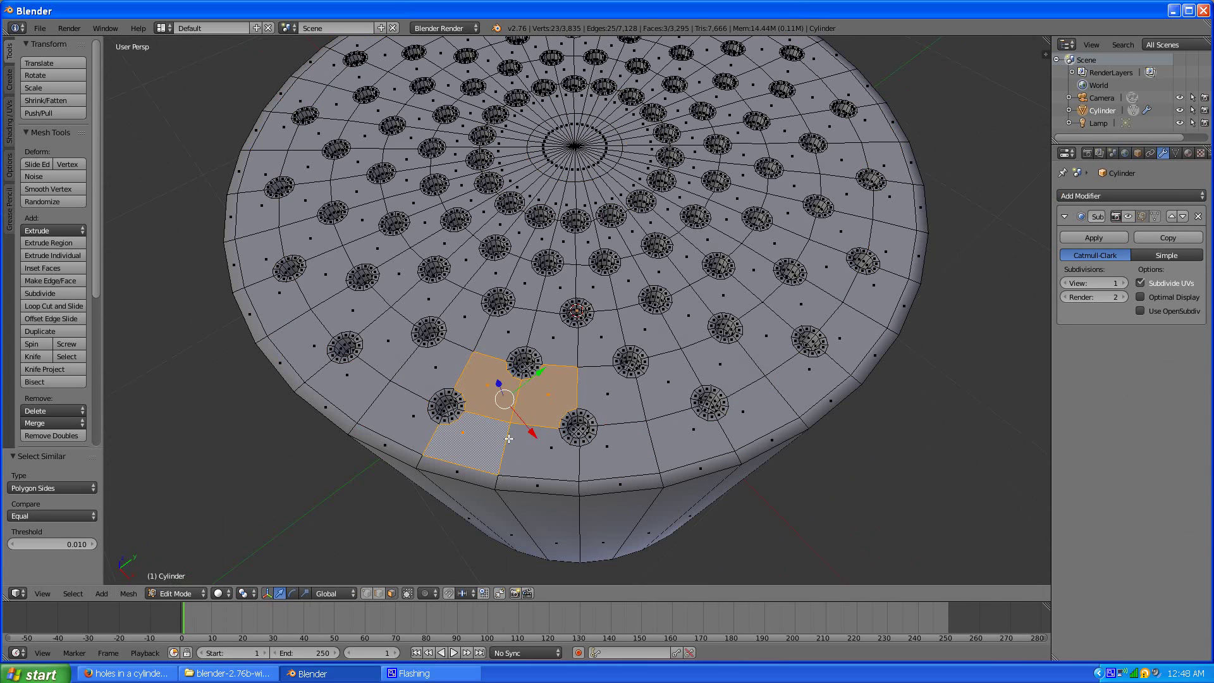
shift+click(526, 457)
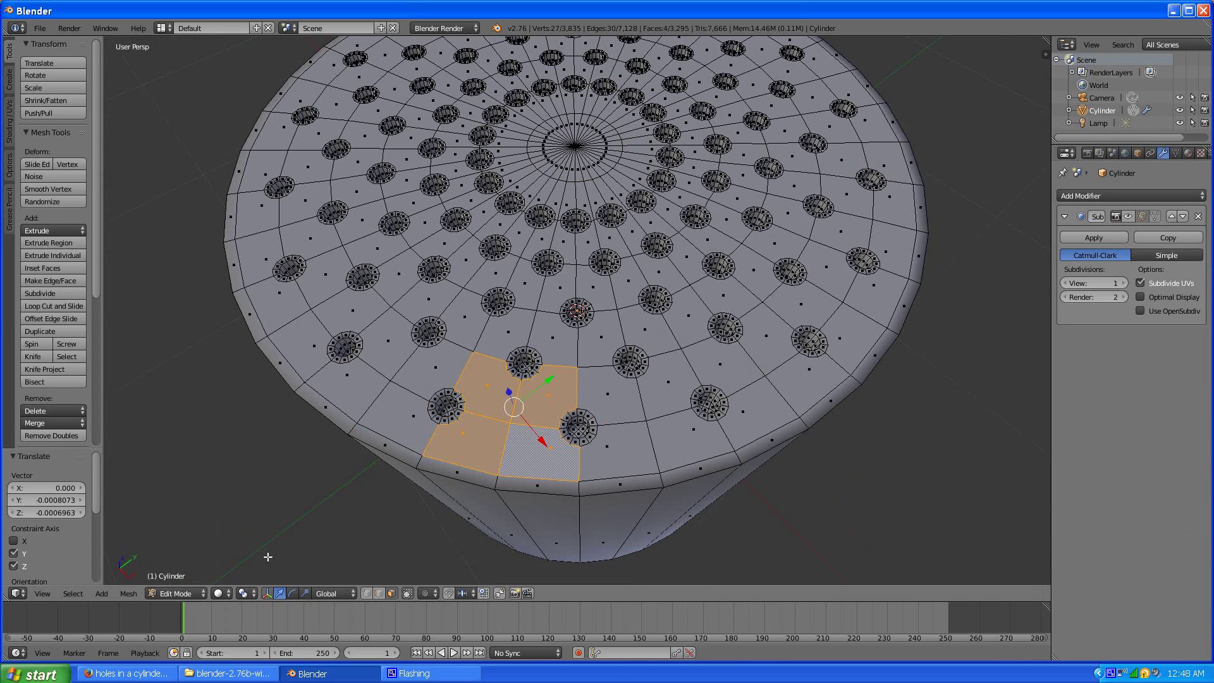
click(267, 593)
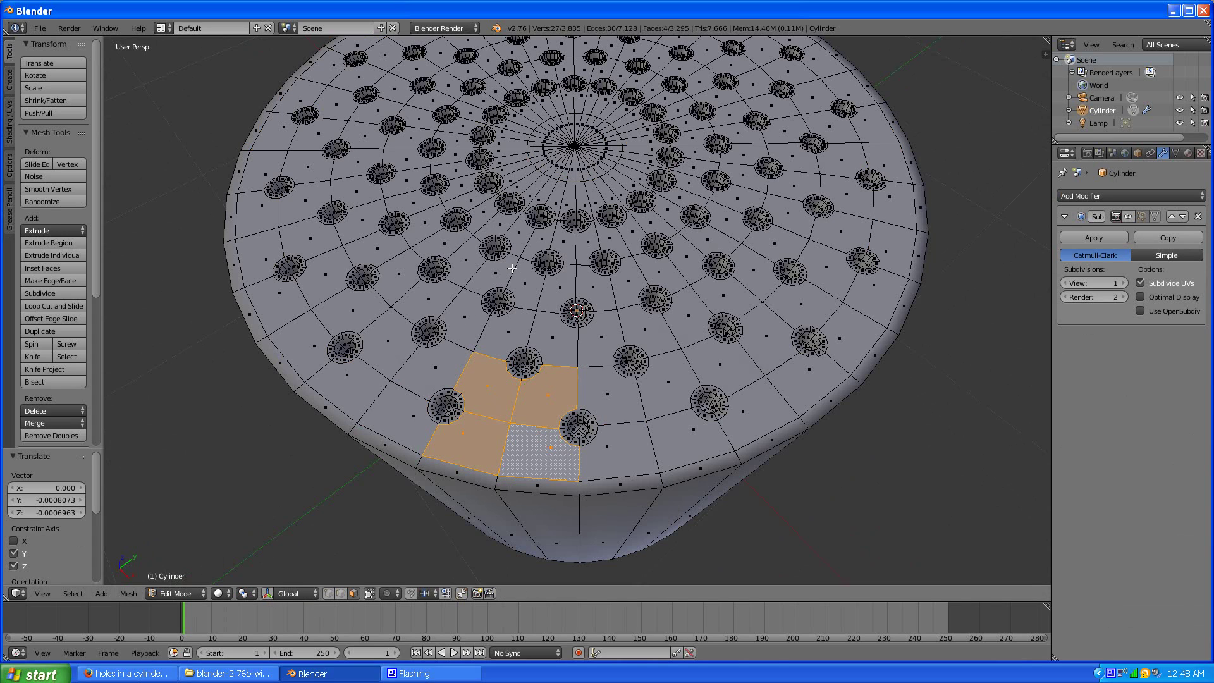
shift+click(539, 237)
shift+click(560, 236)
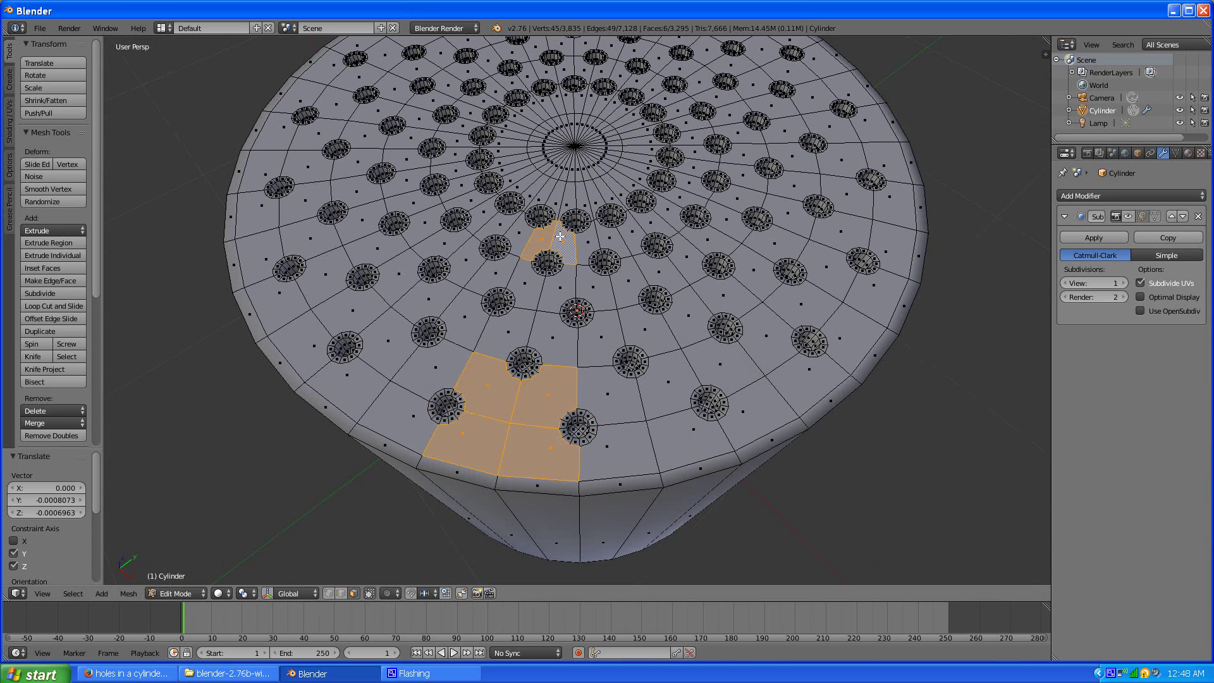
key(shift+g)
Step: Select all quads by Polygon Sides, try Triangulate and Tris to Quads, then undo
click(467, 323)
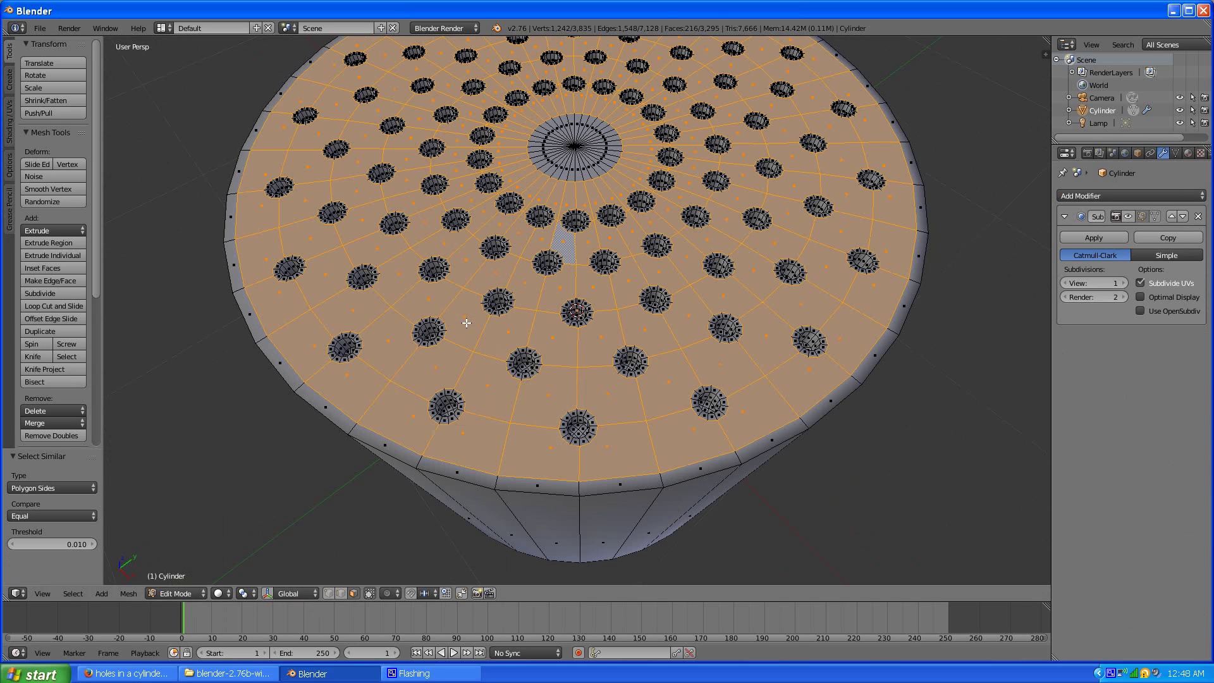
middle_drag(491, 305, 384, 390)
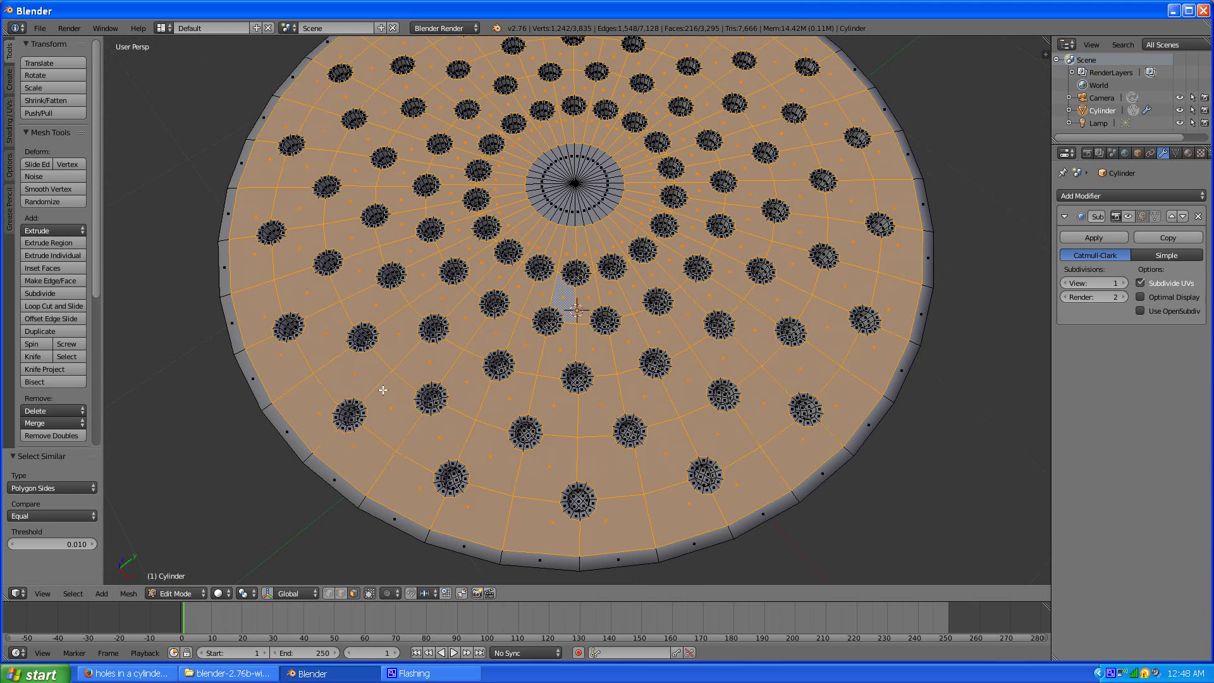
key(ctrl+t)
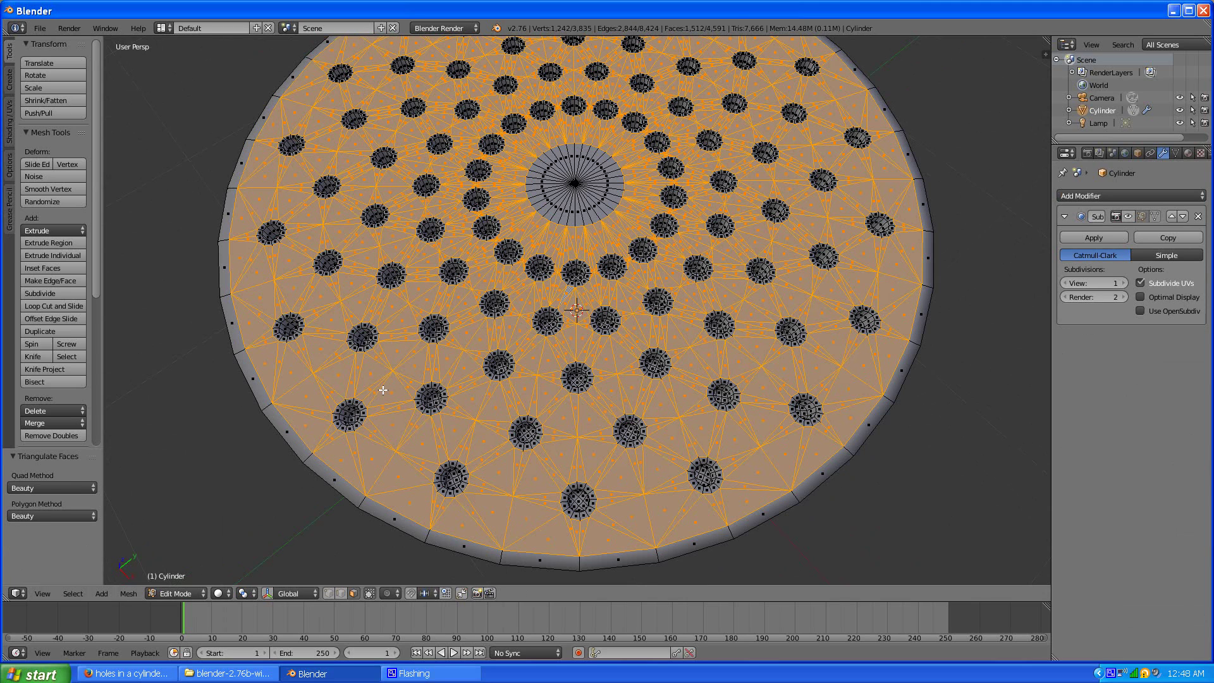
key(alt+j)
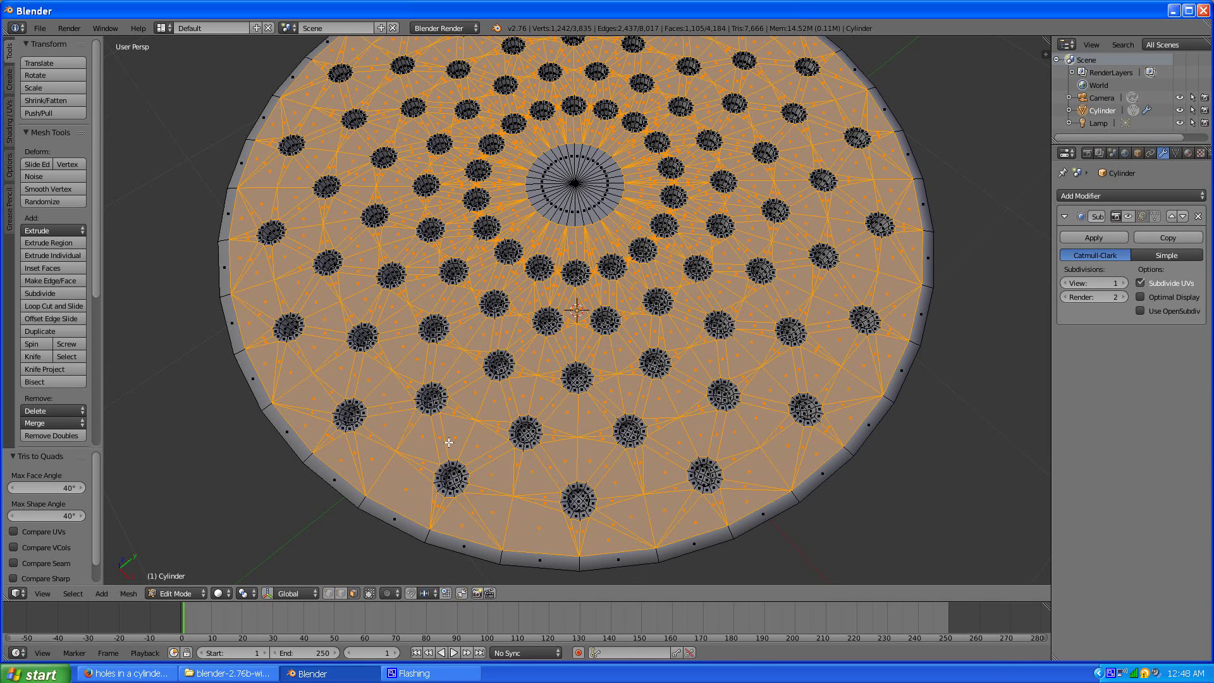
key(ctrl+z)
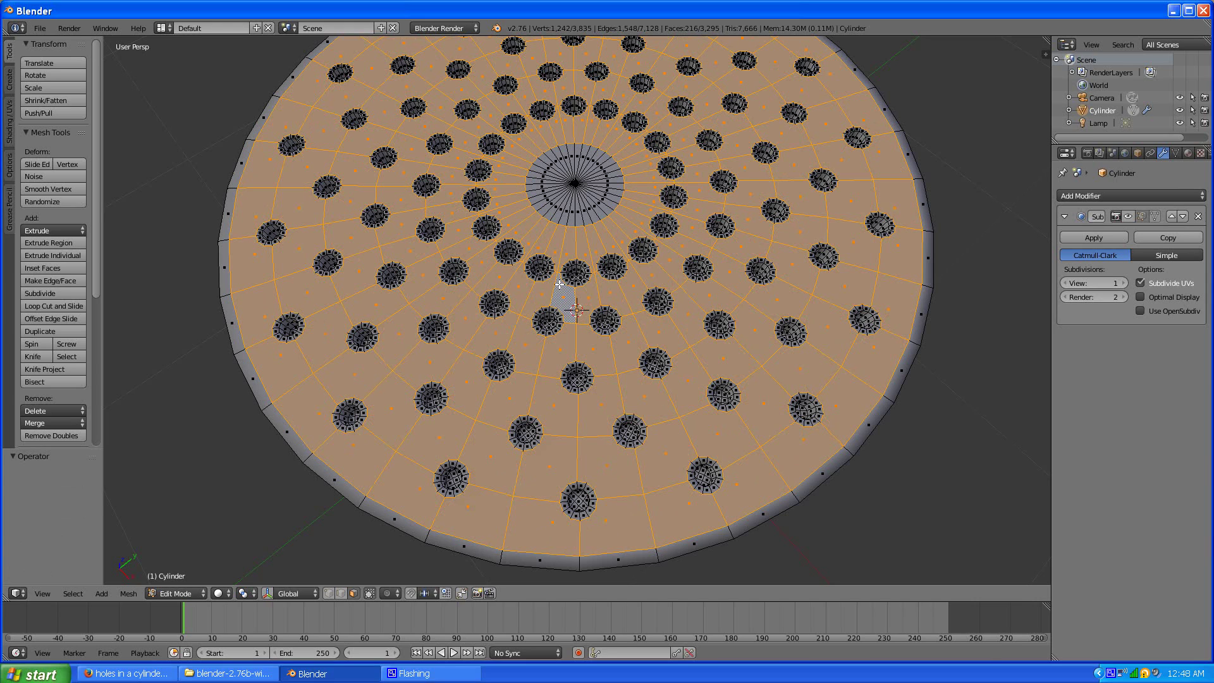
Step: Inspect the perforated top disc from several angles and deselect all faces with A
middle_drag(498, 288, 474, 317)
scroll(475, 317, up, 8)
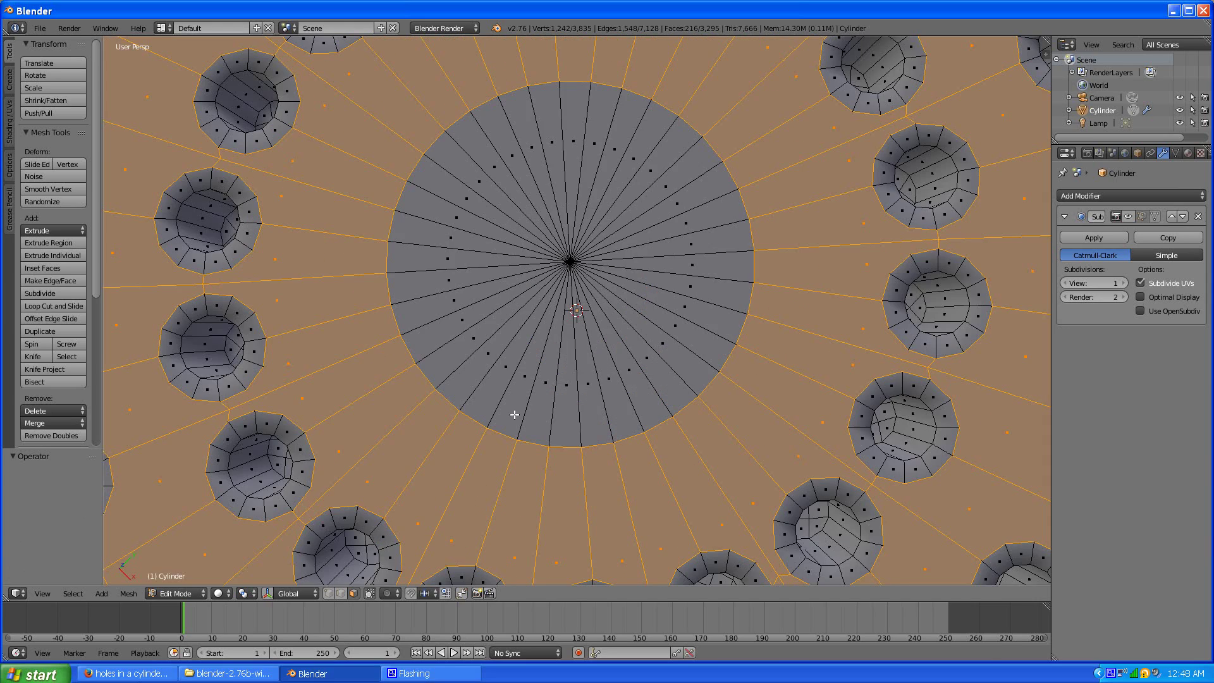
scroll(515, 412, down, 3)
scroll(495, 442, up, 1)
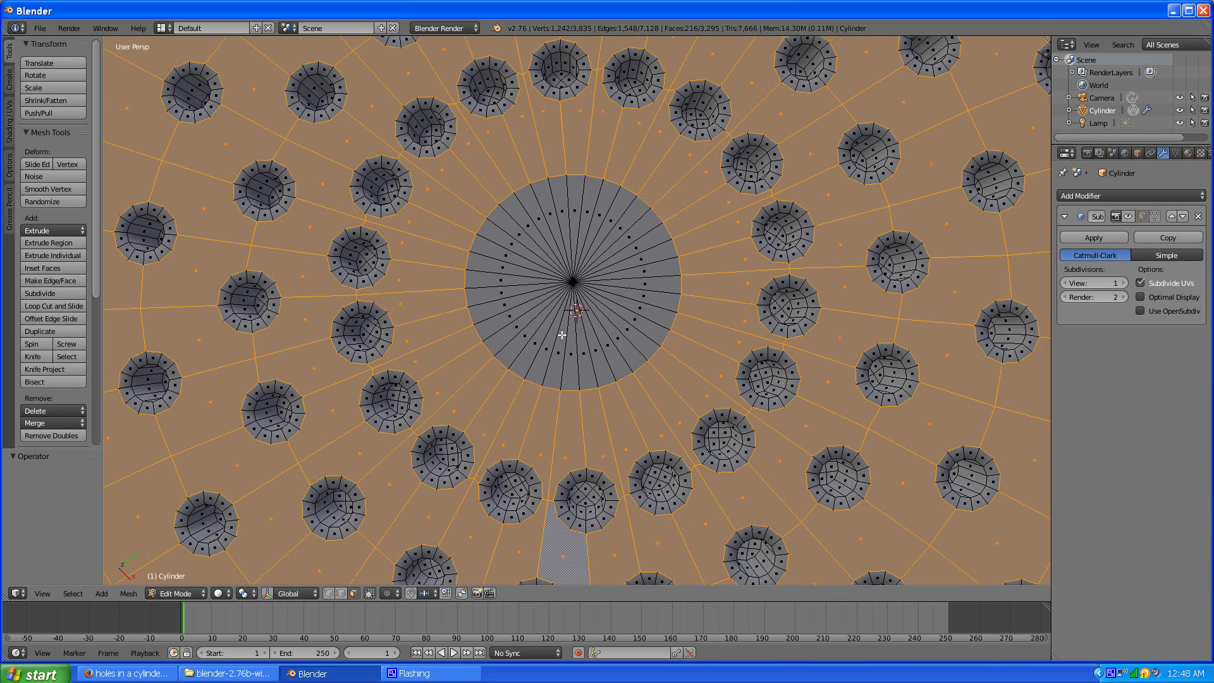
scroll(404, 364, down, 1)
scroll(499, 240, down, 3)
scroll(514, 271, down, 2)
middle_drag(515, 272, 586, 198)
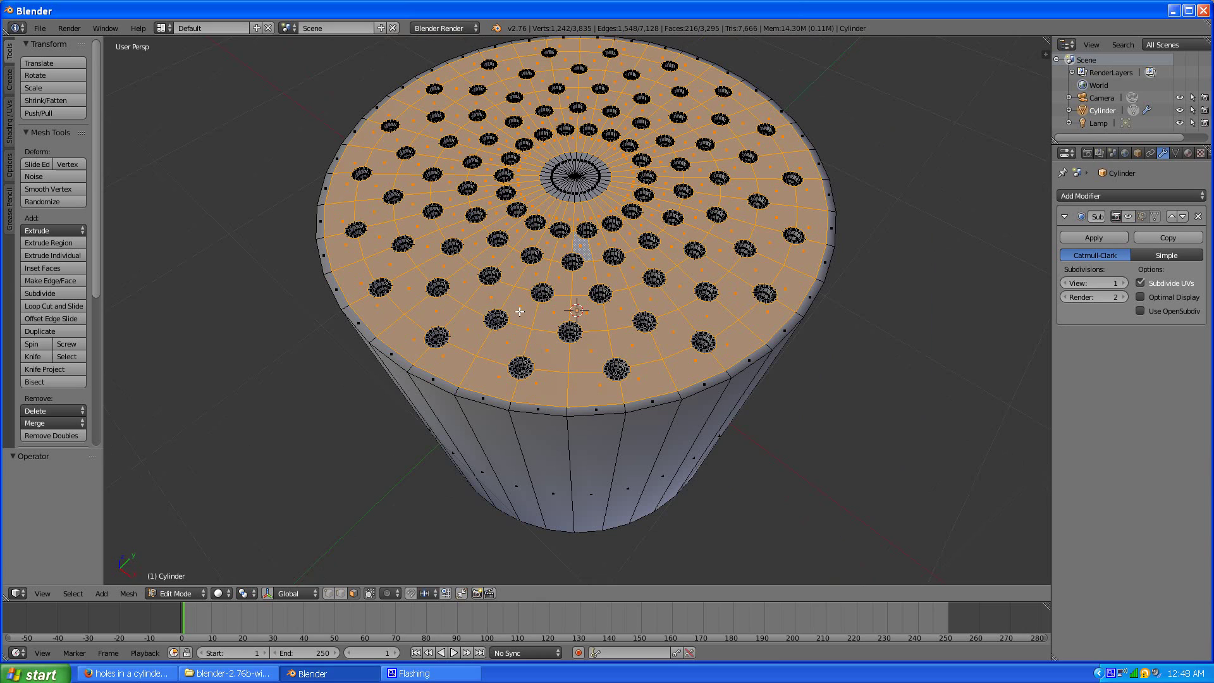
key(a)
scroll(442, 316, up, 4)
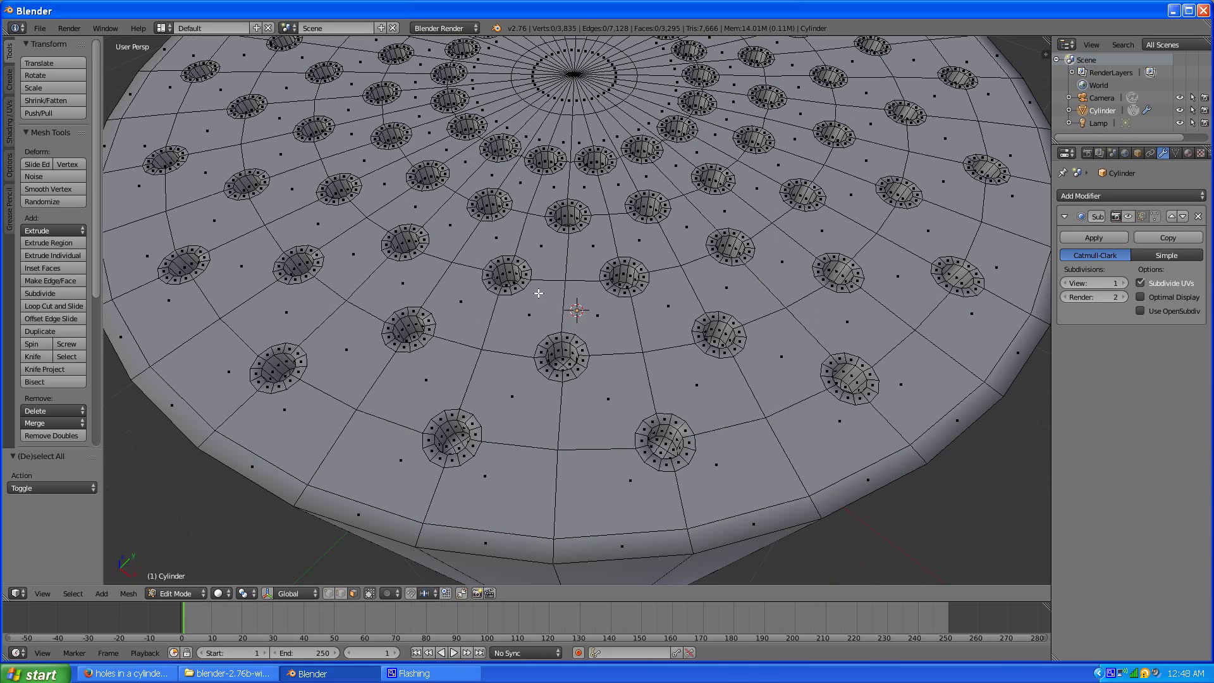
scroll(556, 181, down, 4)
middle_drag(634, 220, 596, 246)
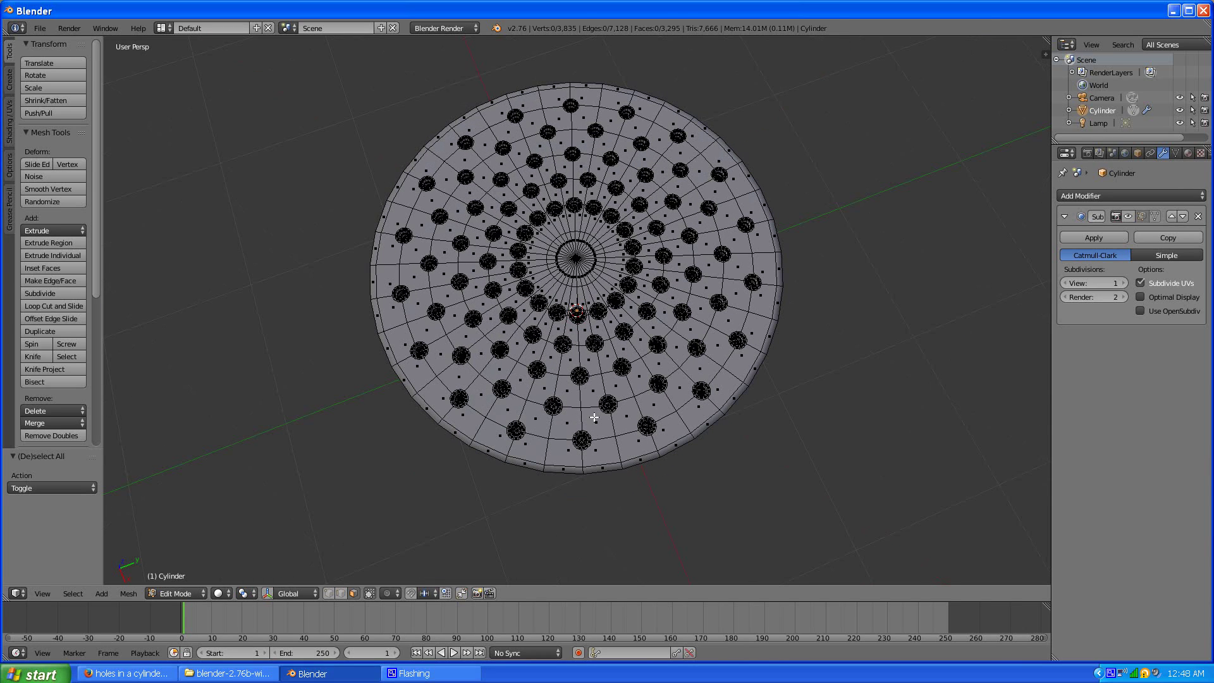